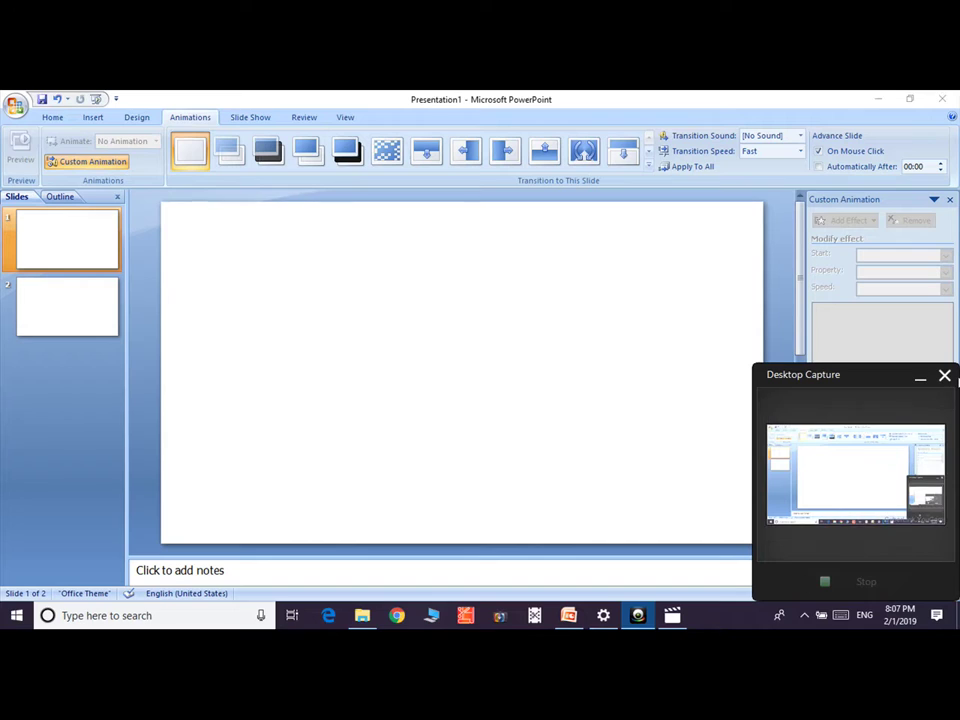
Draw a large isosceles triangle across the centre of slide 1
left_click(920, 378)
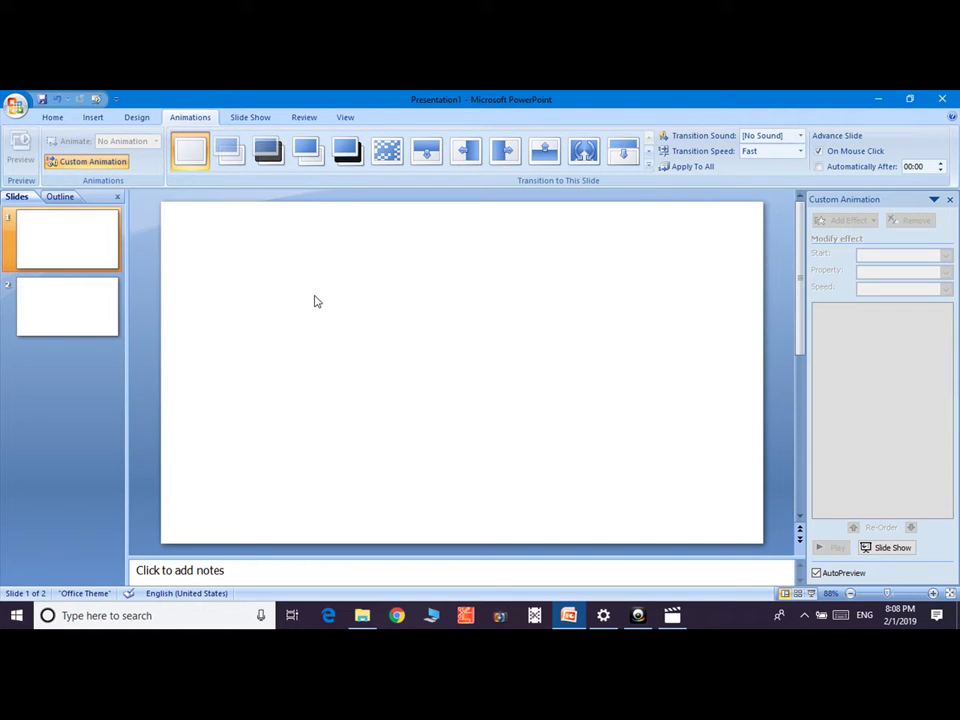
left_click(93, 117)
left_click(150, 152)
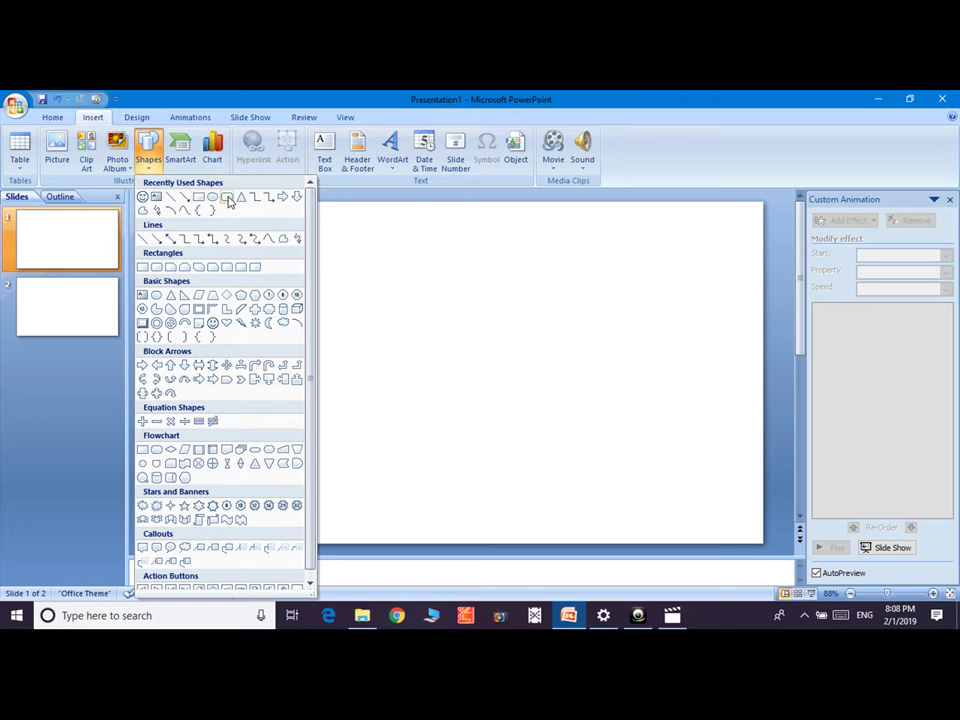
left_click(241, 196)
left_click_drag(324, 254, 581, 428)
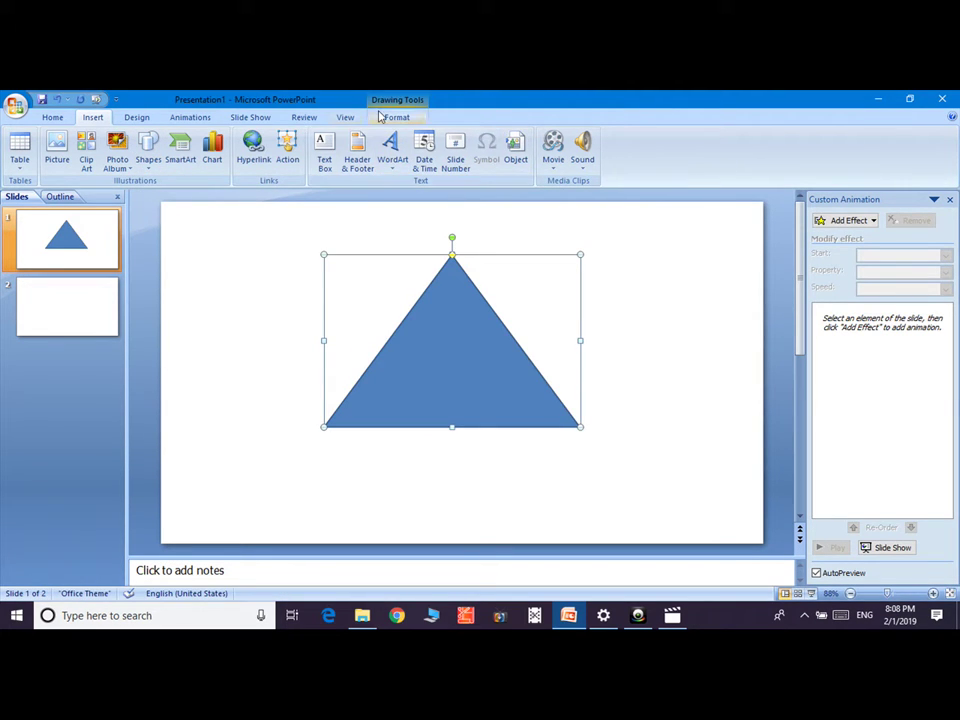
Fill the triangle light green
left_click(395, 118)
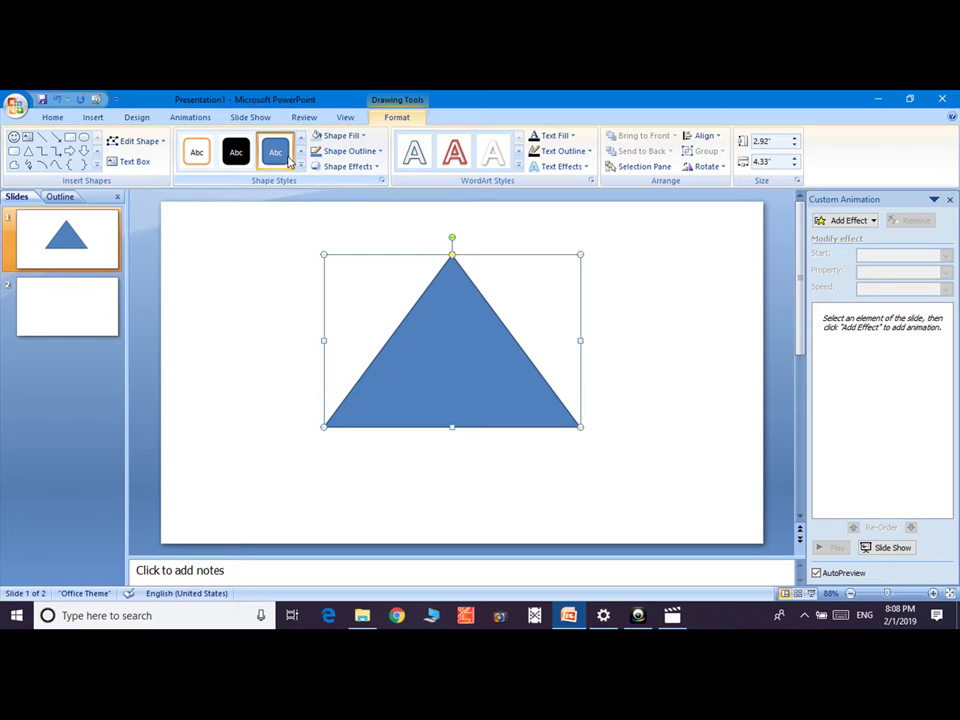
left_click(363, 137)
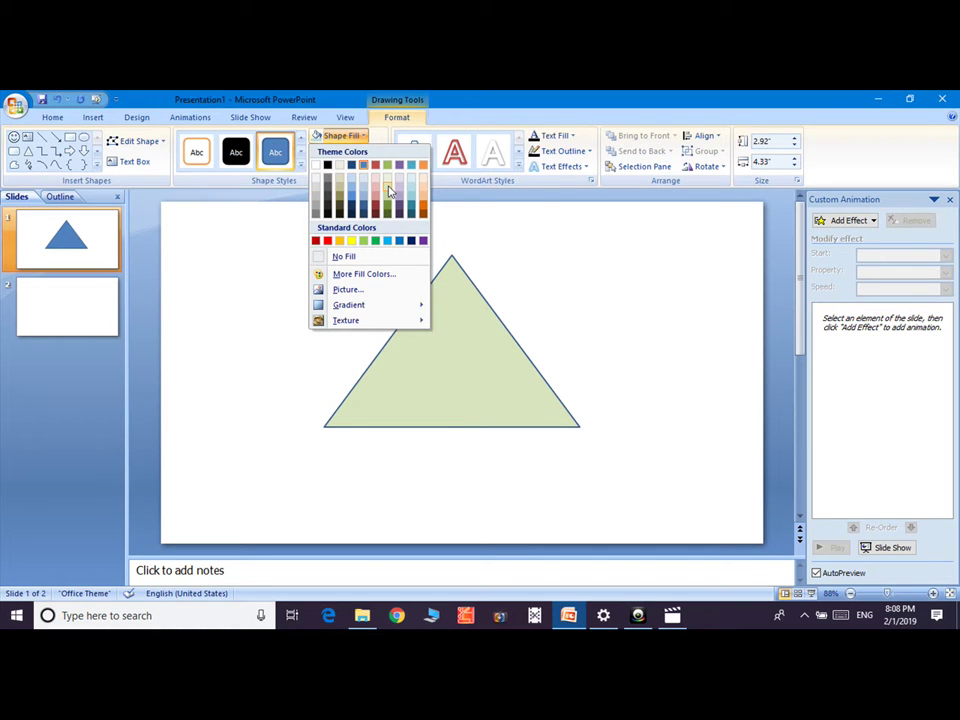
left_click(389, 190)
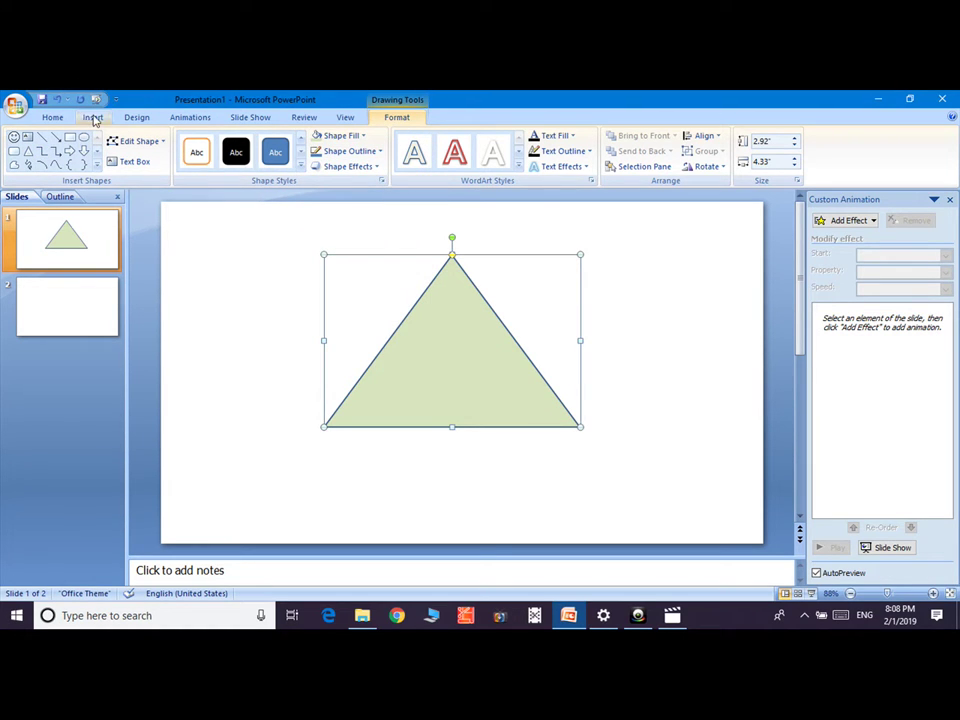
Give the triangle a Diamond entrance effect in Custom Animation, then go to blank slide 2
left_click(189, 117)
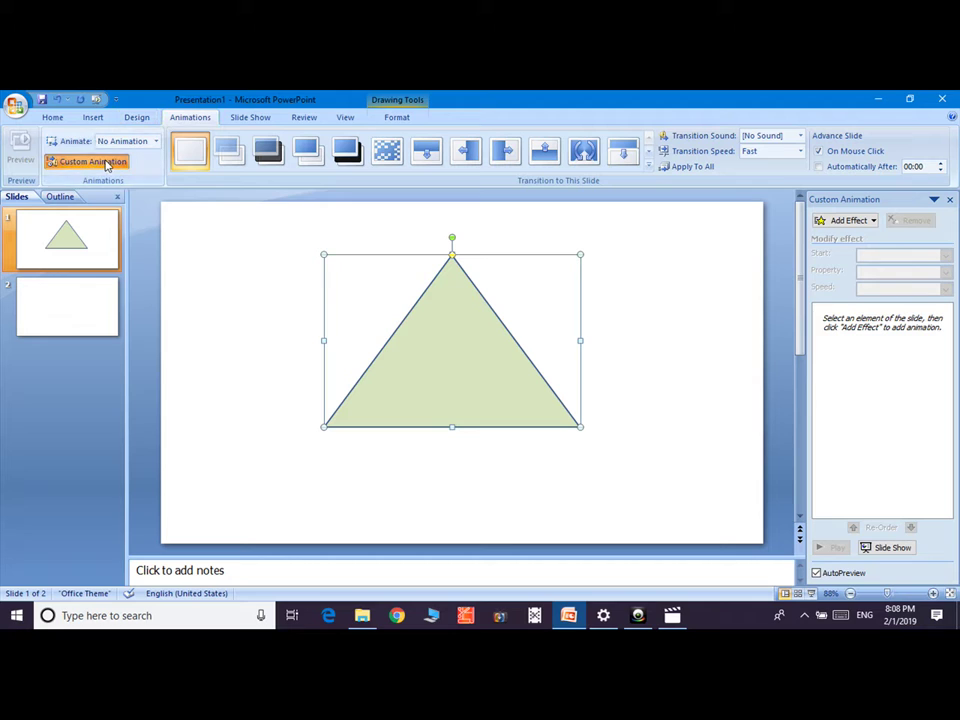
left_click(92, 162)
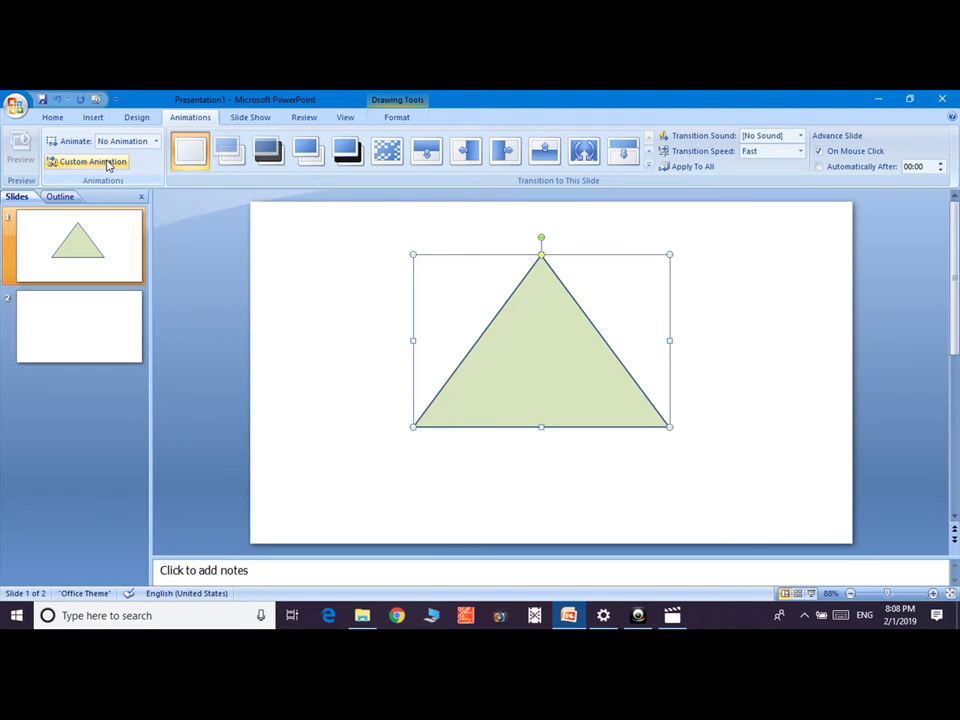
left_click(116, 167)
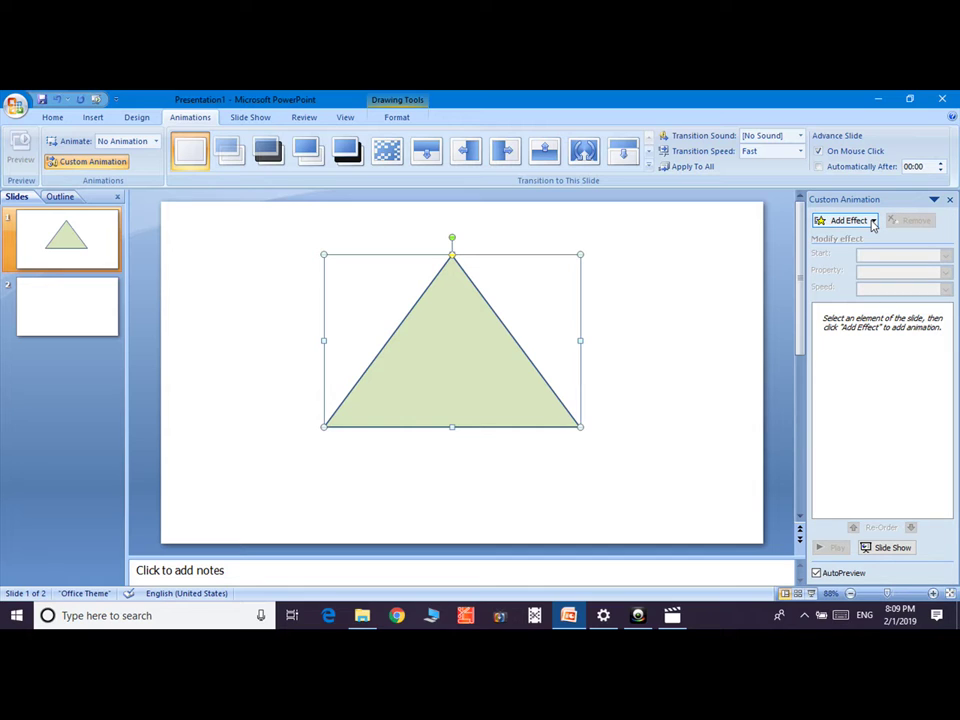
left_click(873, 222)
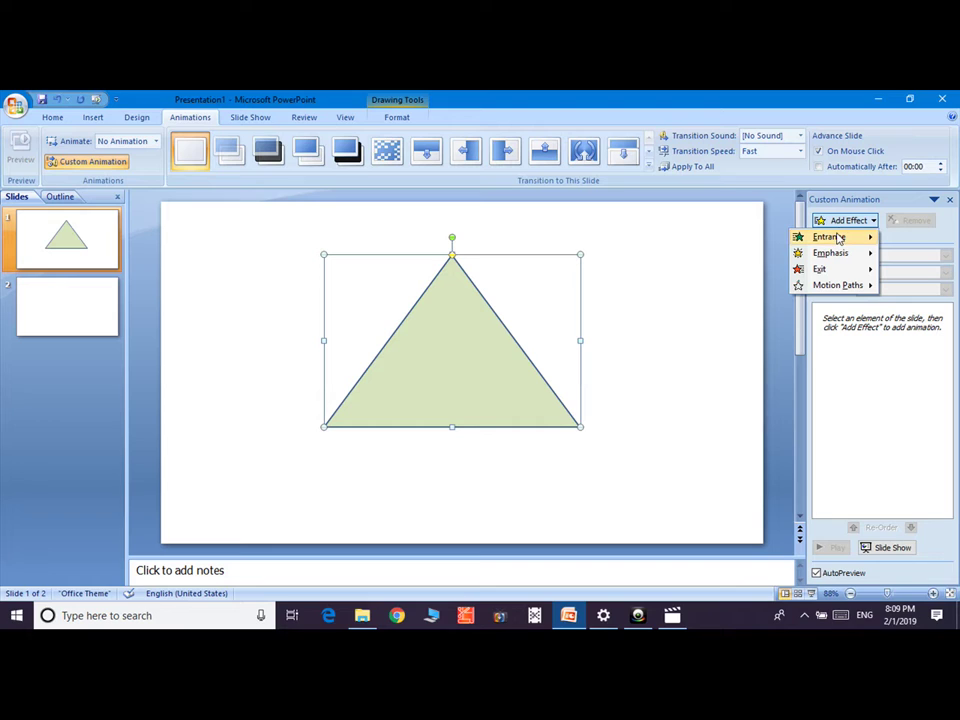
mouse_move(839, 238)
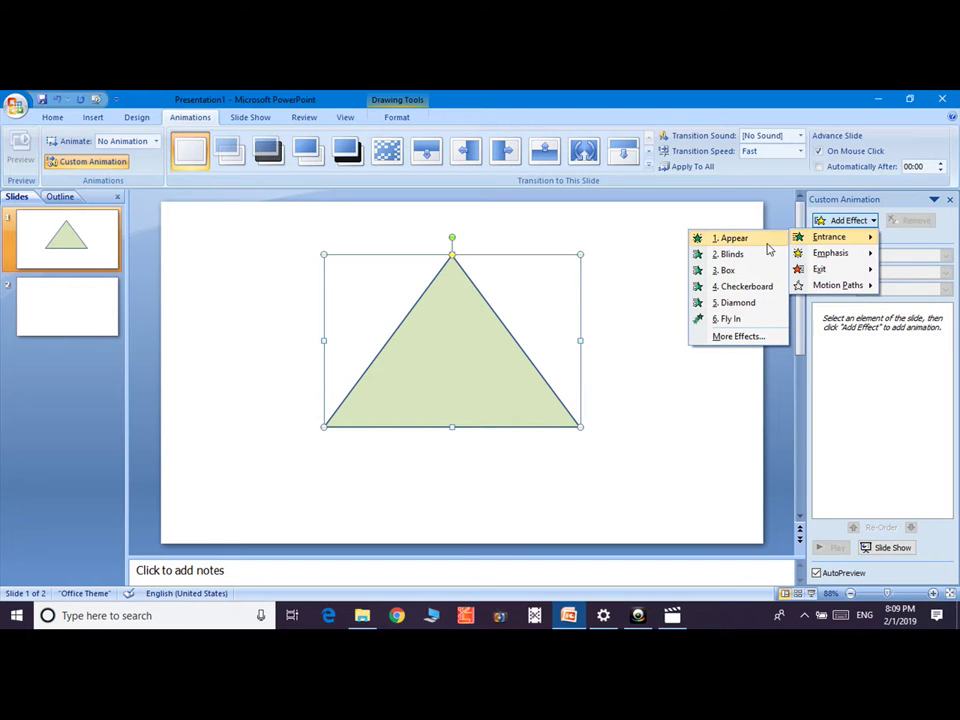
left_click(755, 310)
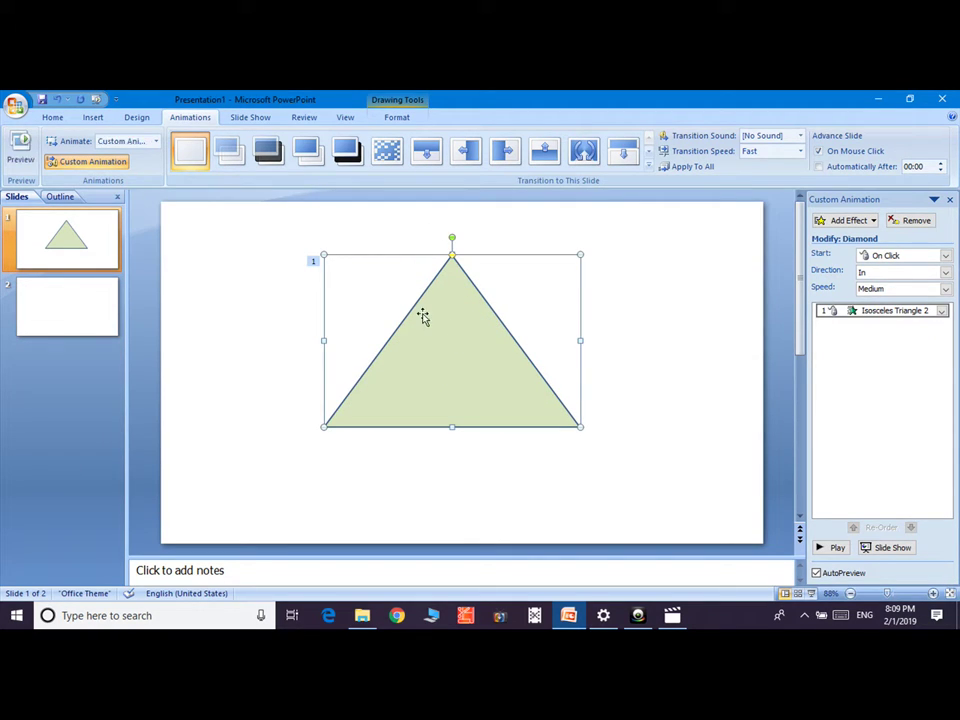
left_click(86, 310)
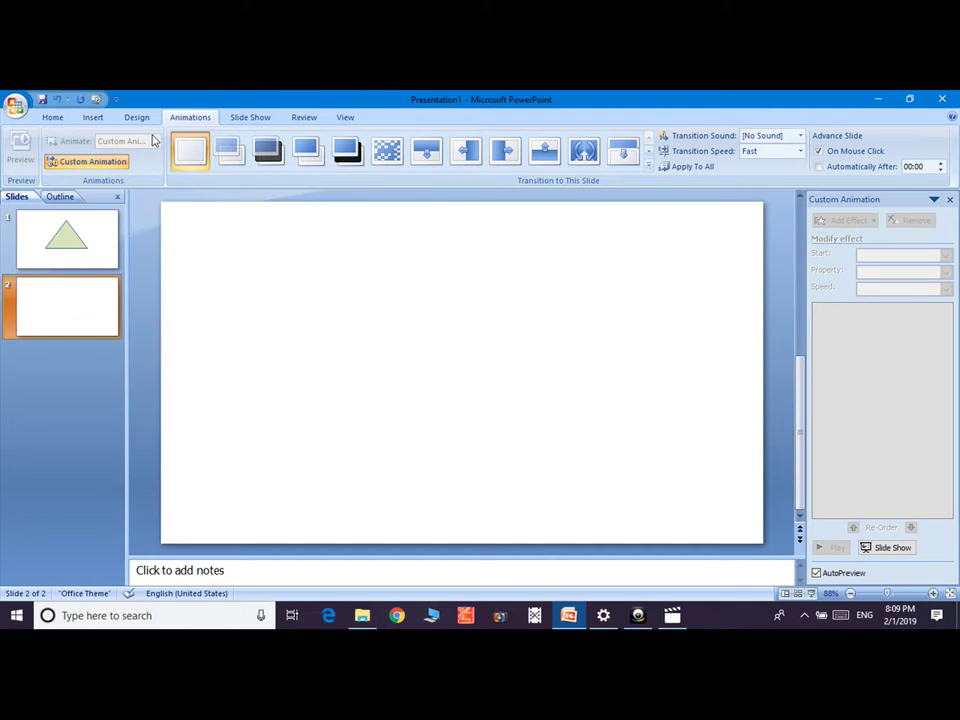
Draw a hexagon in the middle of slide 2
left_click(93, 118)
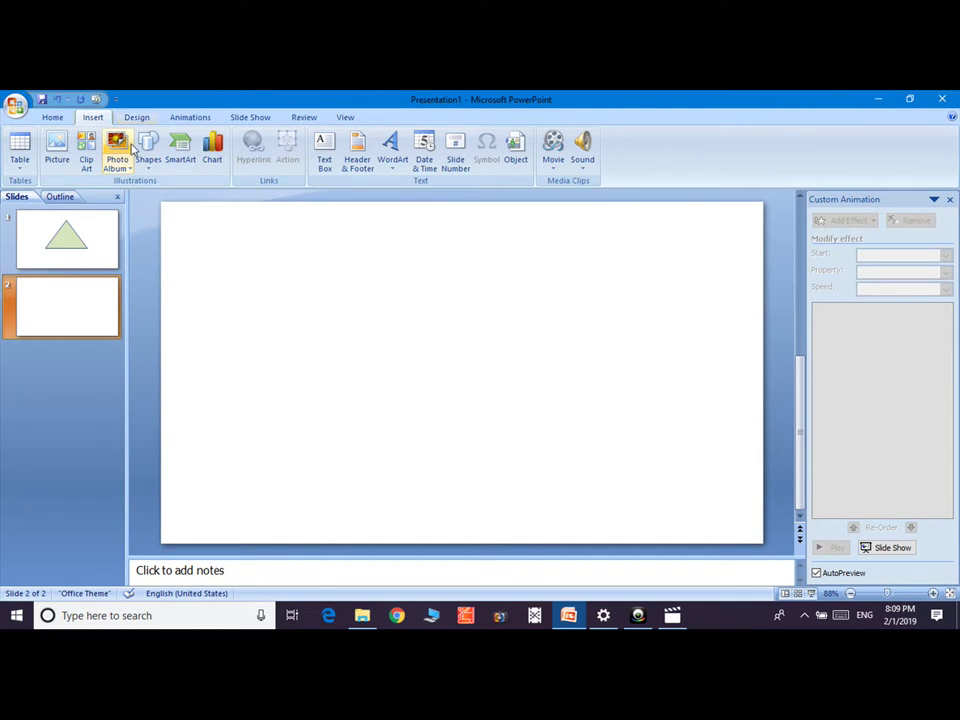
left_click(148, 150)
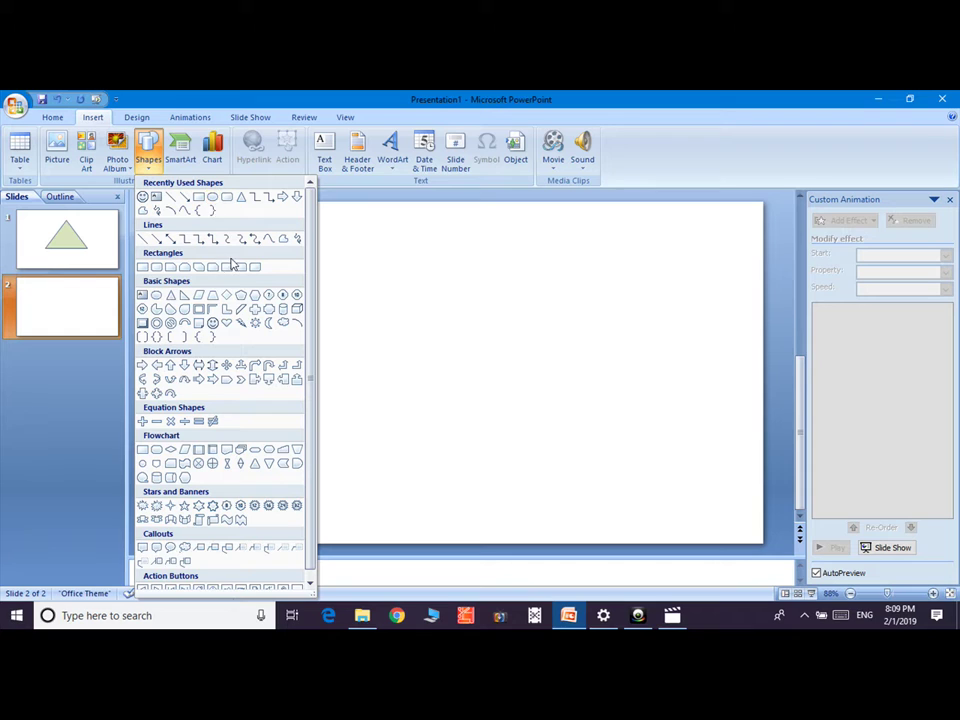
left_click(256, 297)
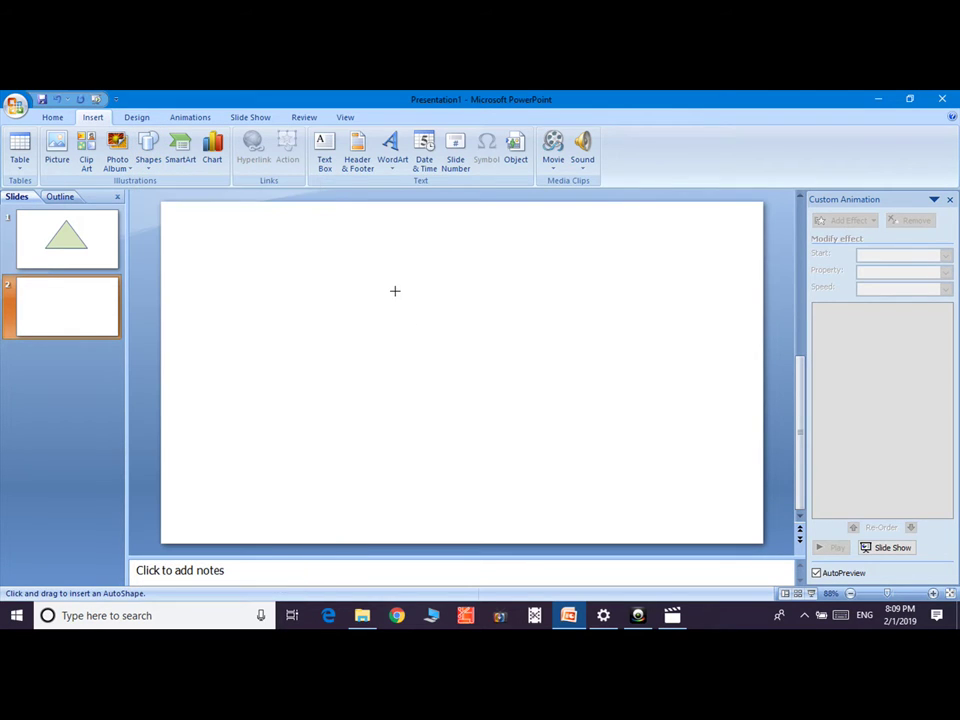
mouse_move(394, 289)
left_mouse_down()
mouse_move(668, 424)
mouse_move(605, 451)
left_mouse_up()
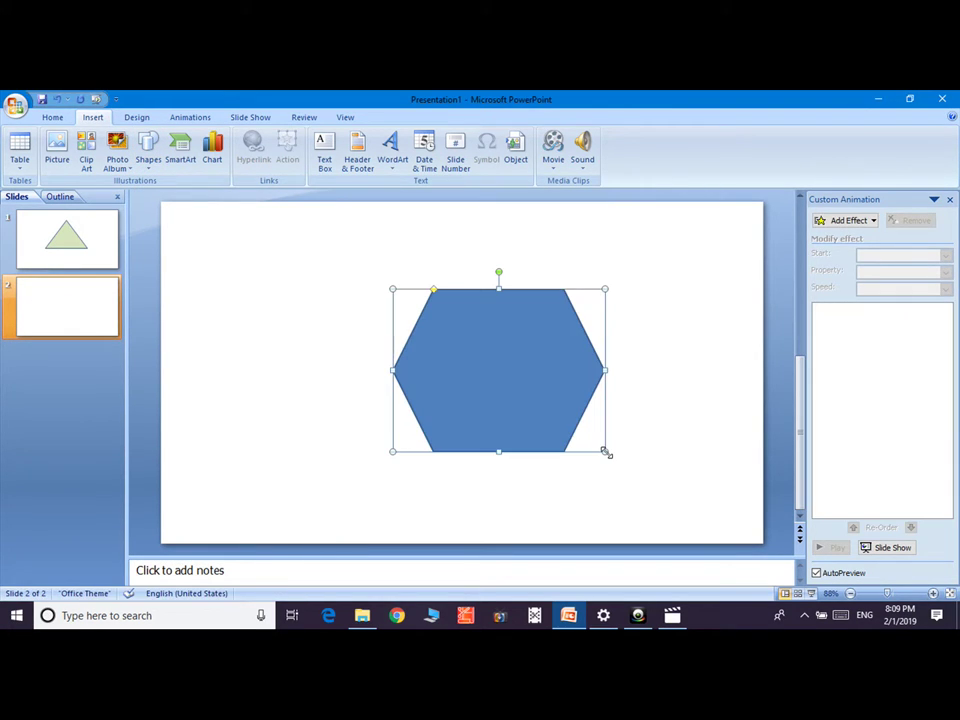
Add a Spin emphasis effect to the hexagon and play its preview
left_click(871, 221)
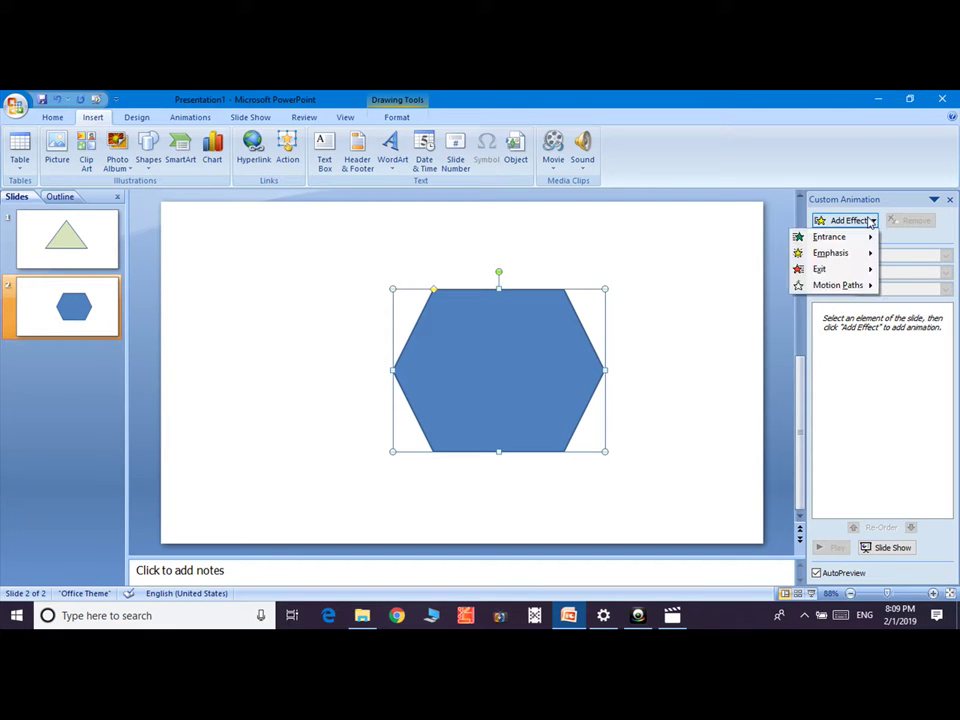
mouse_move(816, 254)
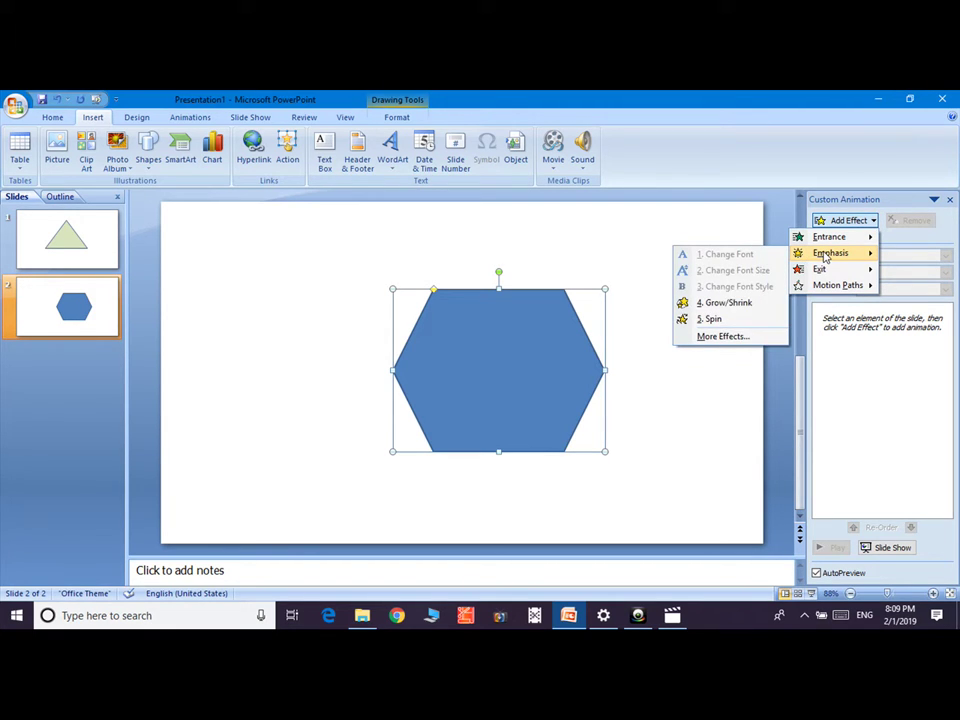
left_click(713, 319)
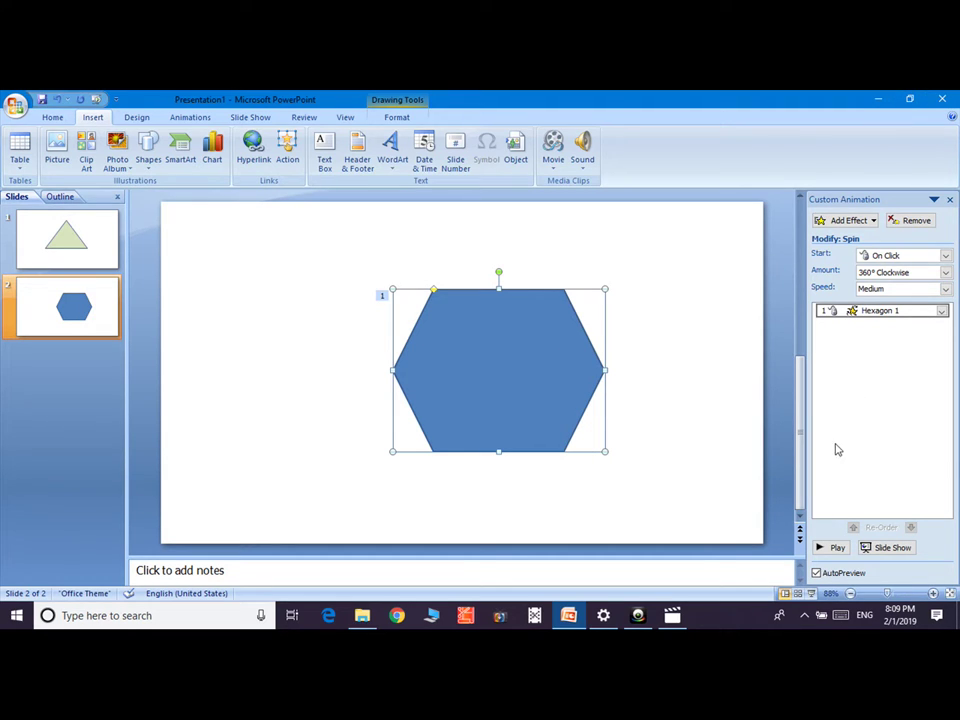
left_click(836, 548)
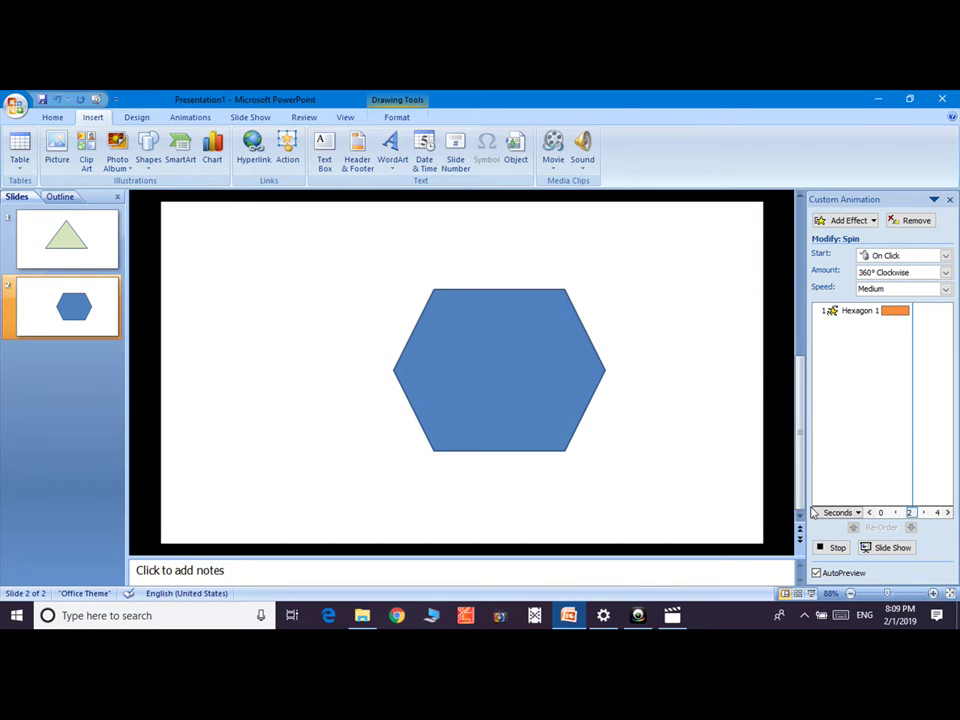
left_click(888, 548)
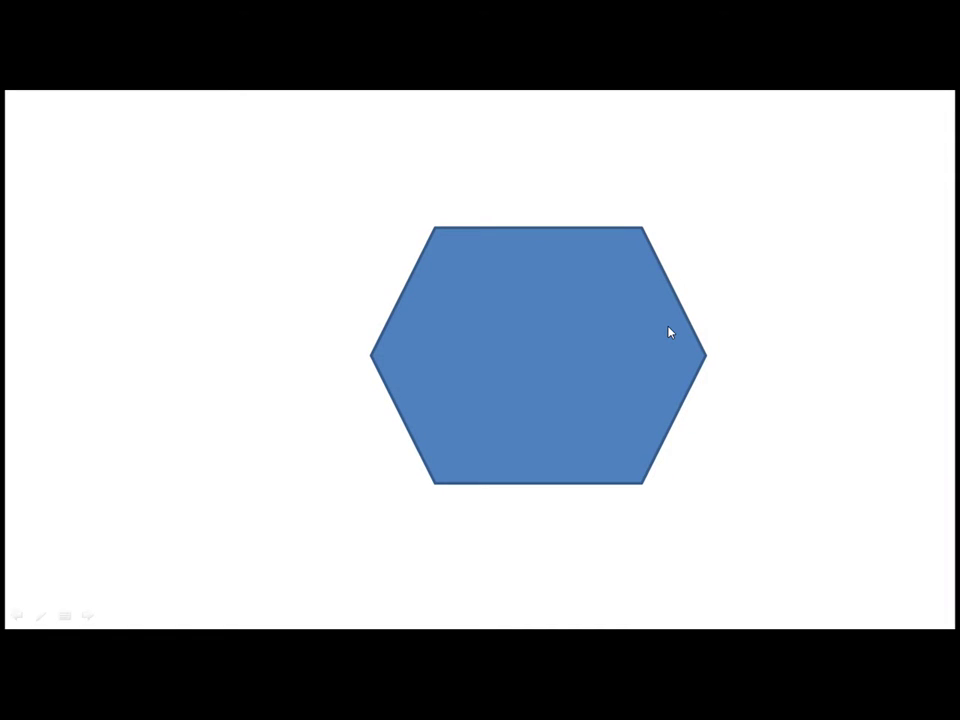
left_click(670, 333)
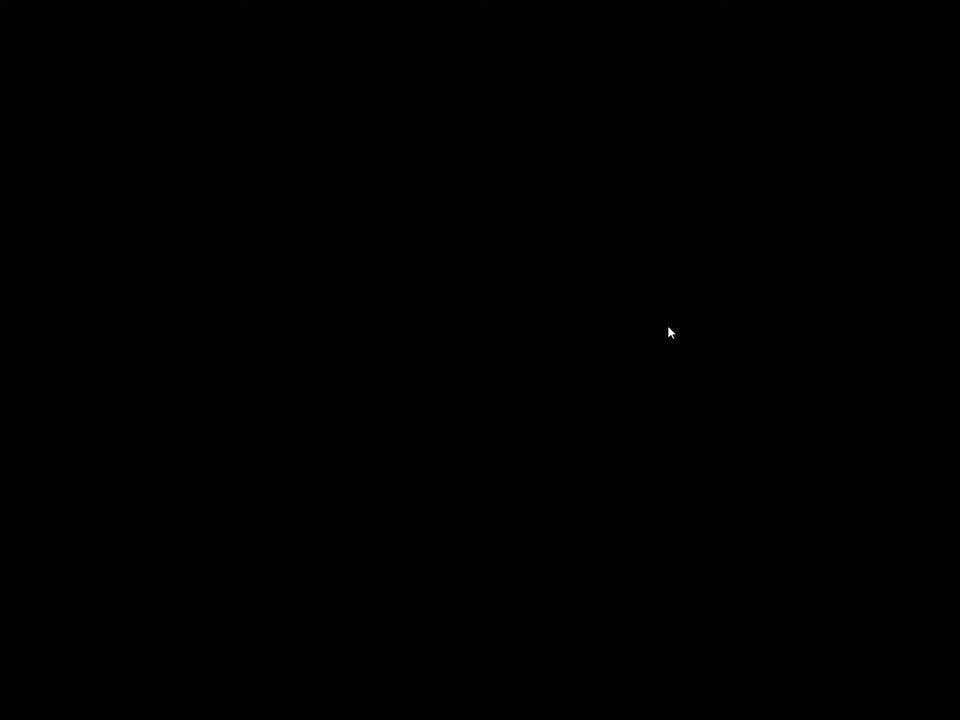
left_click(670, 333)
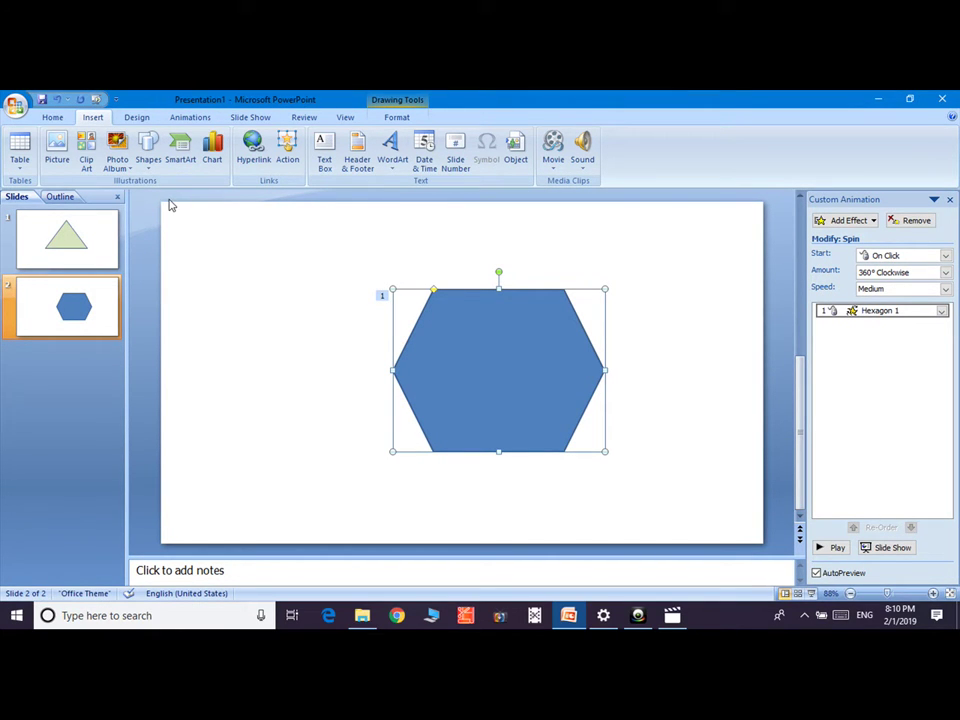
Set the hexagon's Animate option to Wipe
left_click(189, 118)
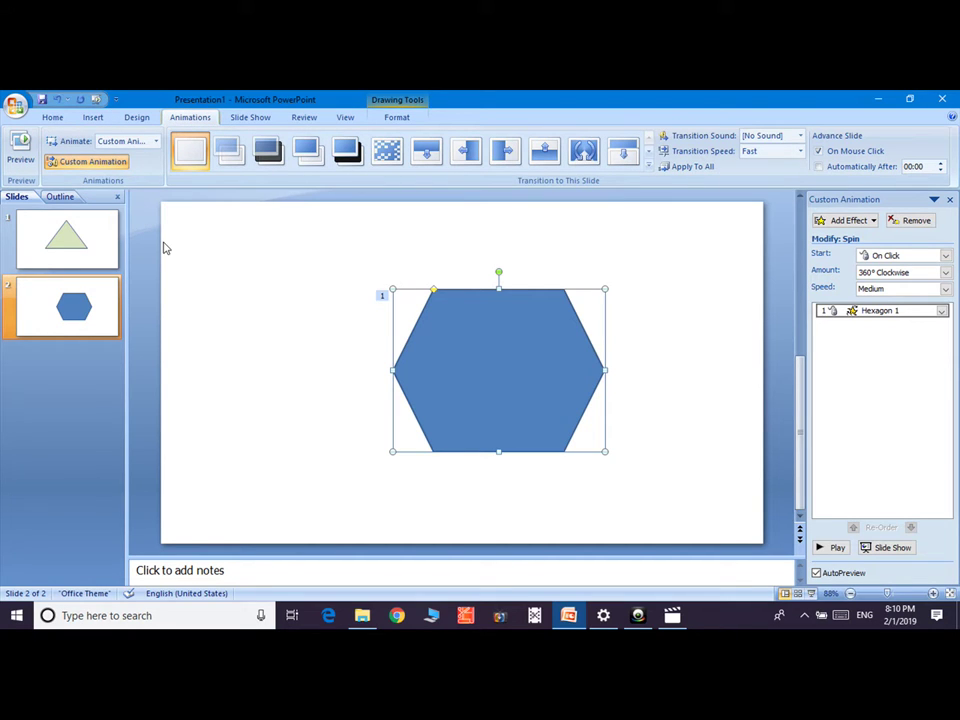
left_click(156, 141)
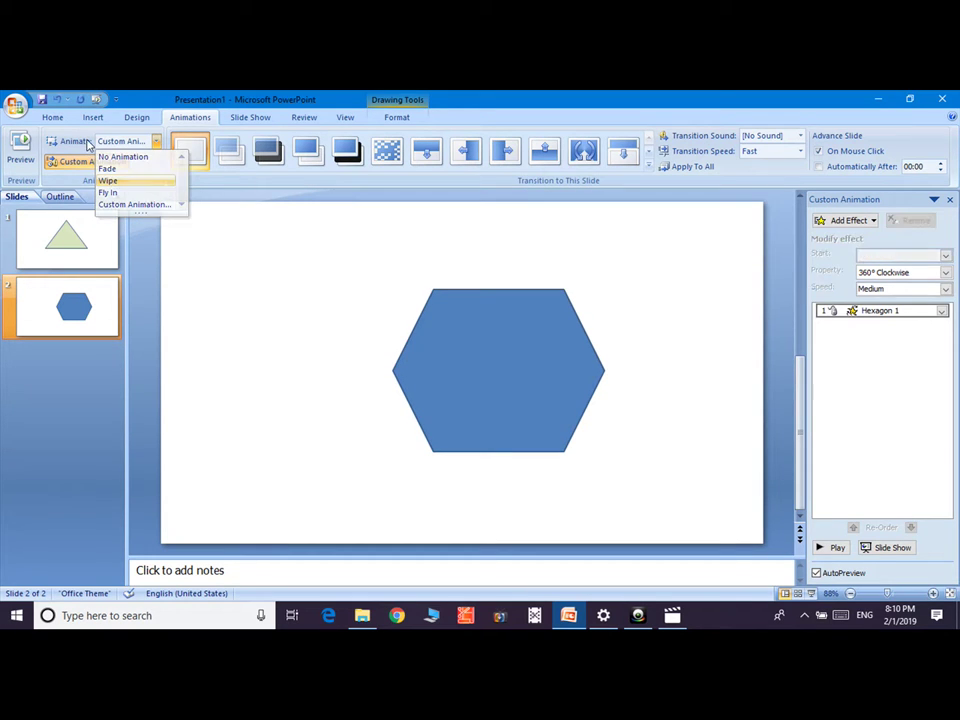
left_click(108, 181)
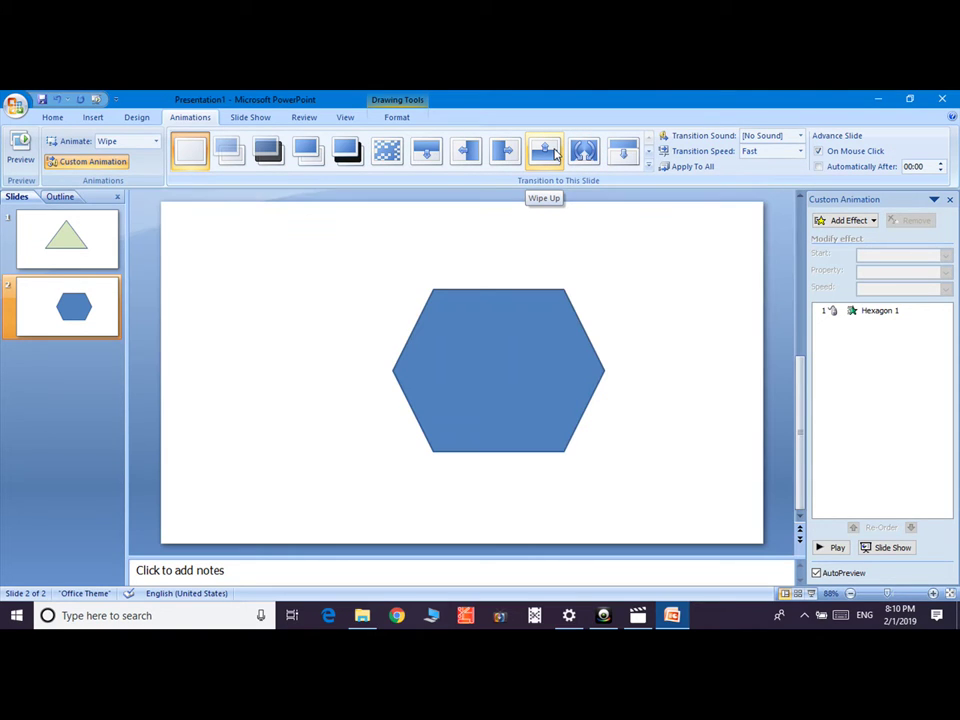
Apply a slide transition to slide 2, trying Wipe Up before choosing another
left_click(544, 151)
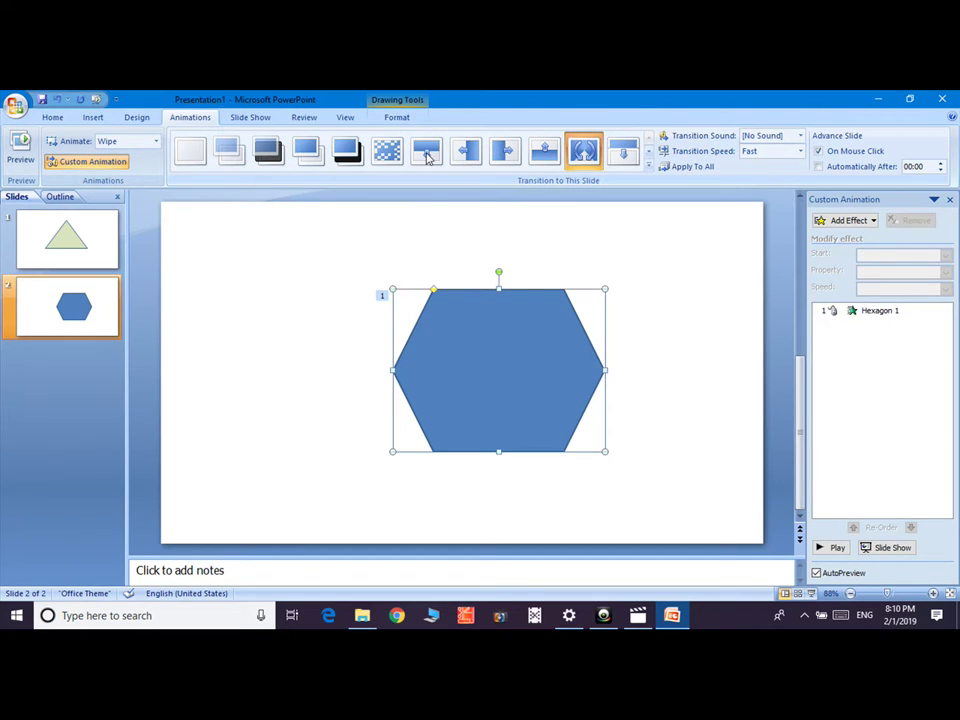
left_click(427, 157)
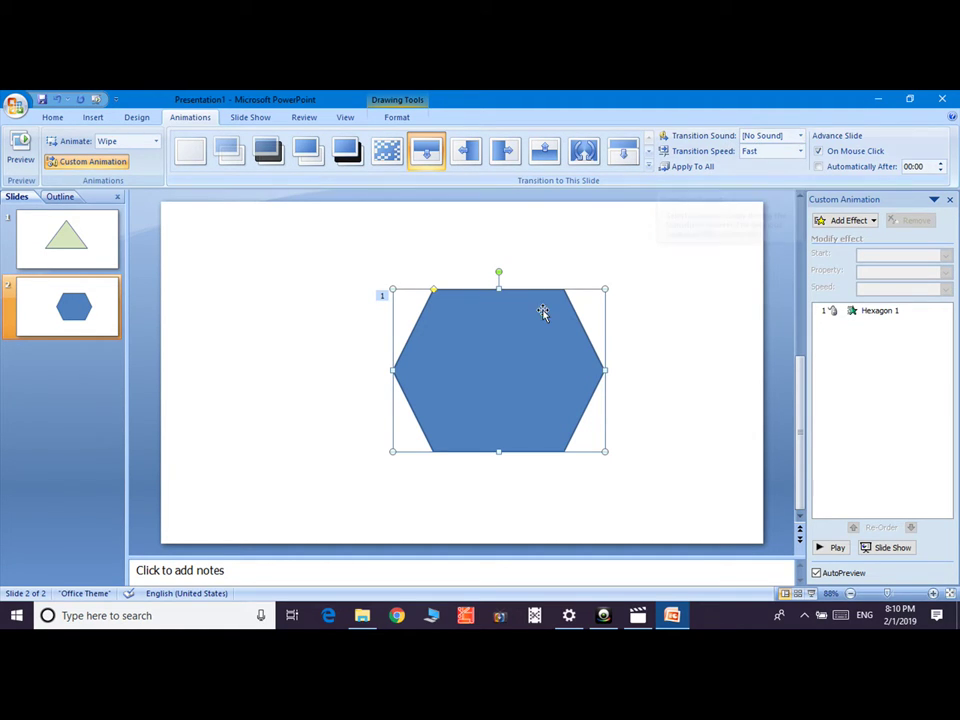
left_click(801, 135)
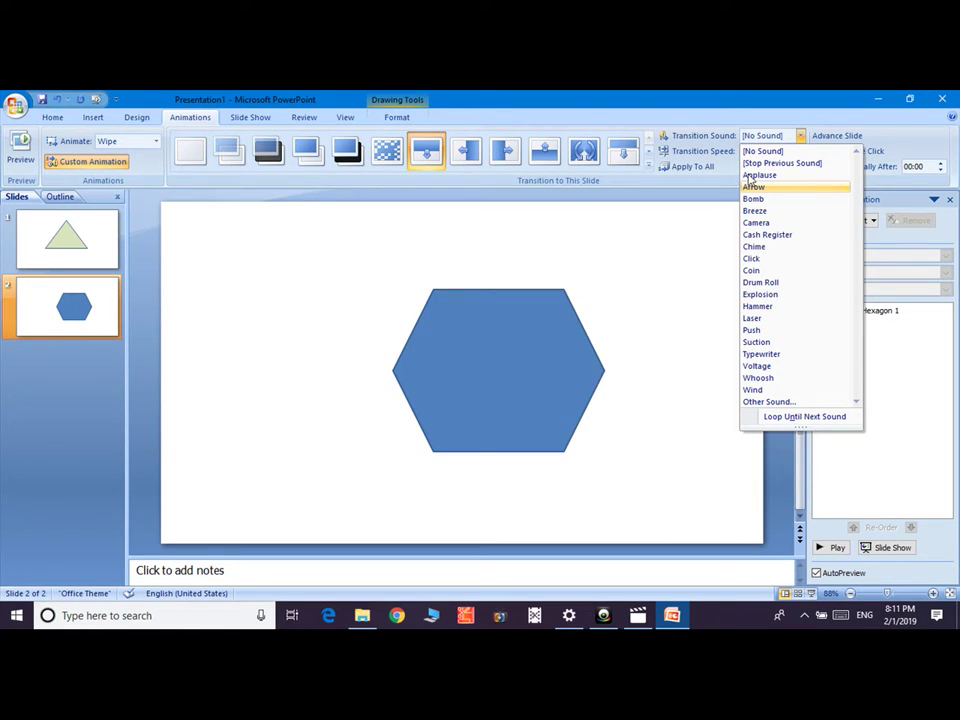
Try the Bomb, Camera and Drum Roll transition sounds on slide 2
left_click(768, 199)
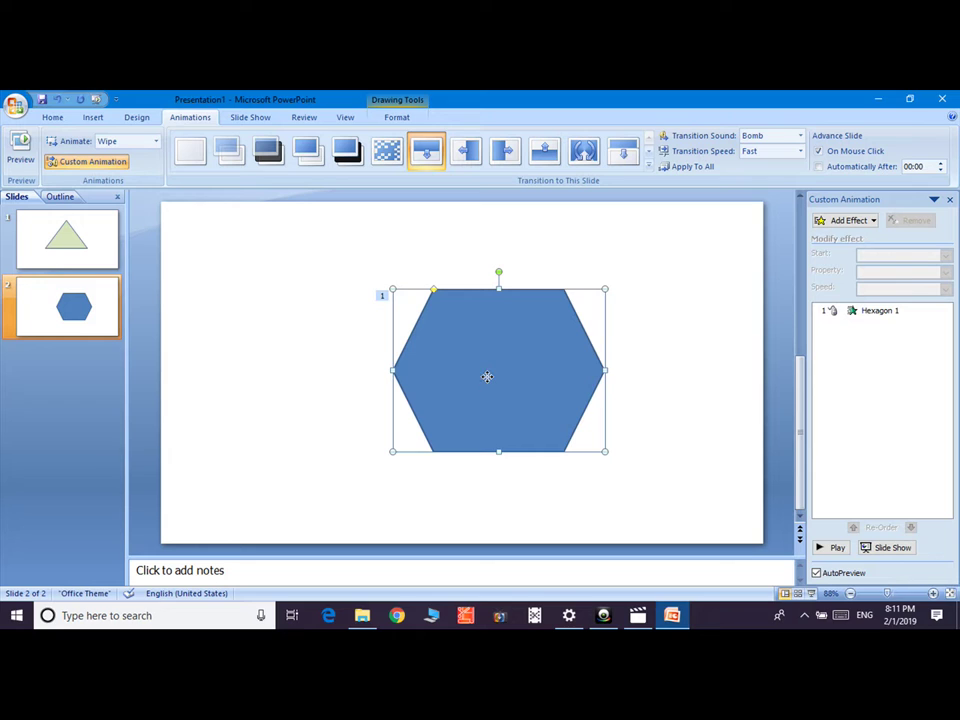
left_click(800, 135)
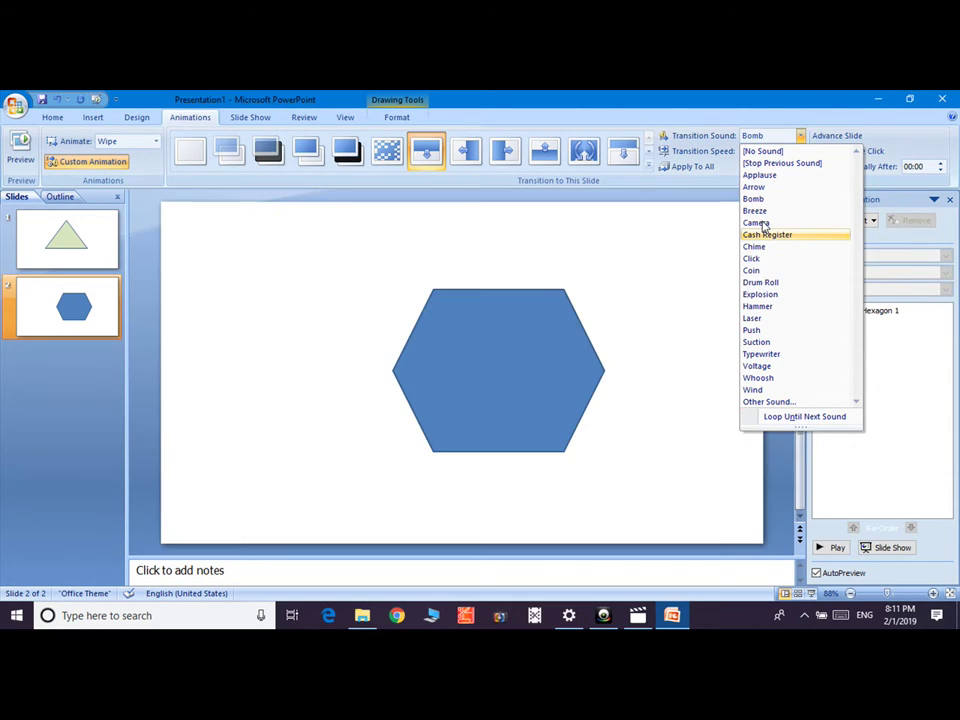
left_click(755, 222)
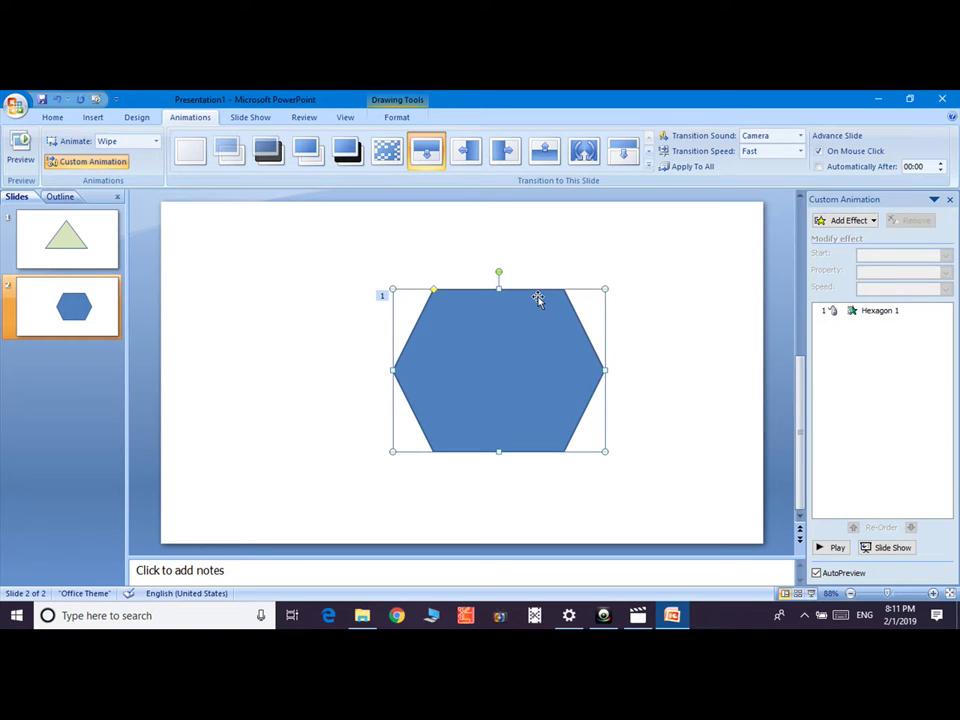
left_click(801, 137)
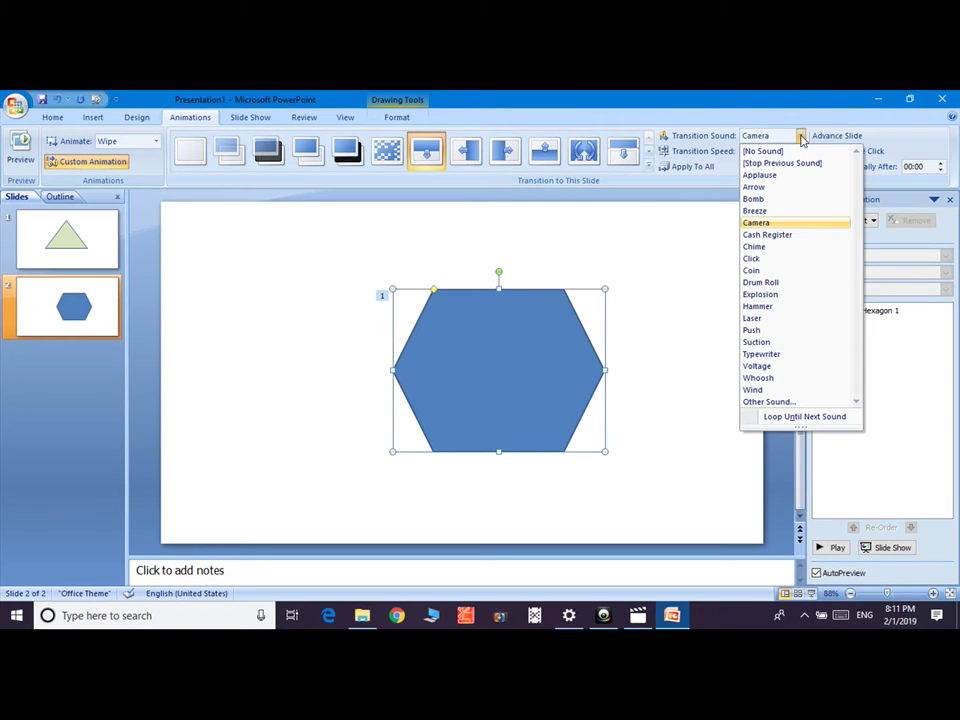
left_click(566, 292)
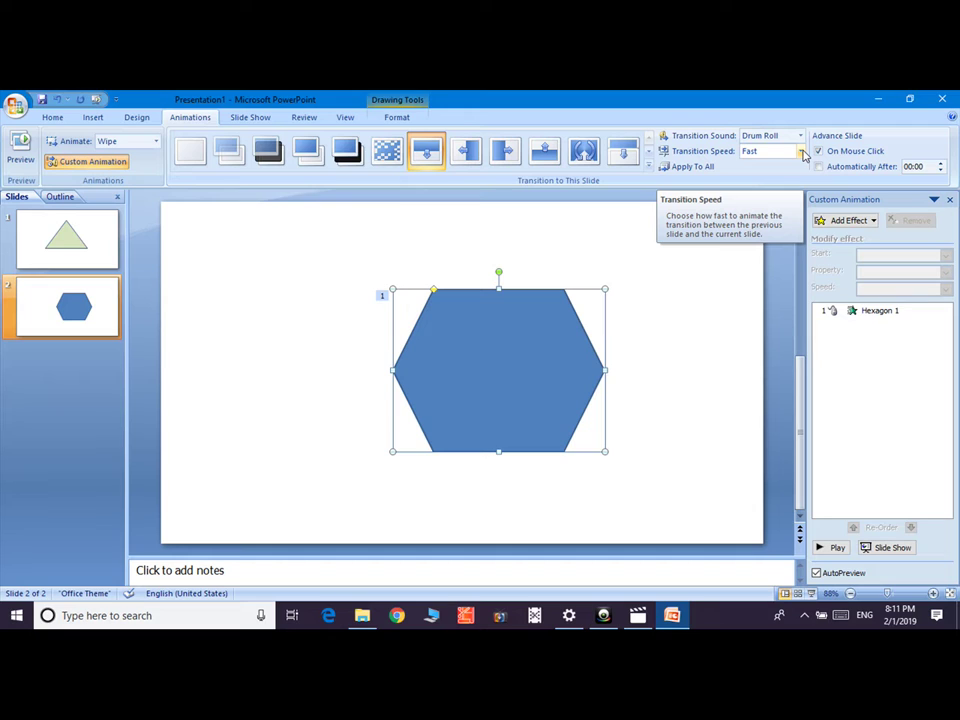
Set the transition speed to Slow and the transition sound to Laser
left_click(801, 151)
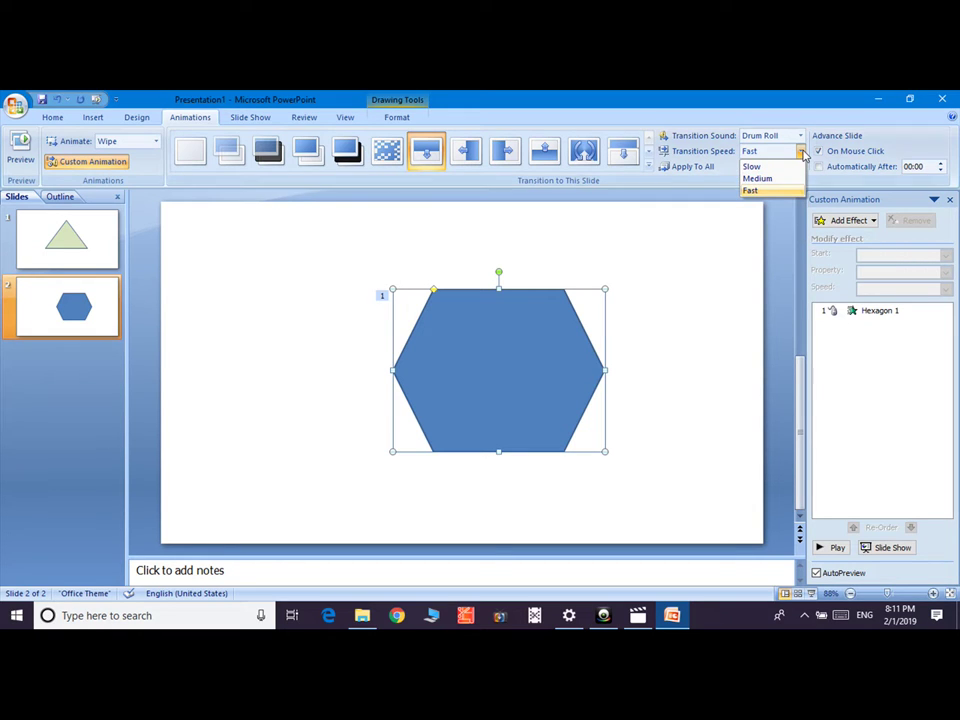
left_click(776, 179)
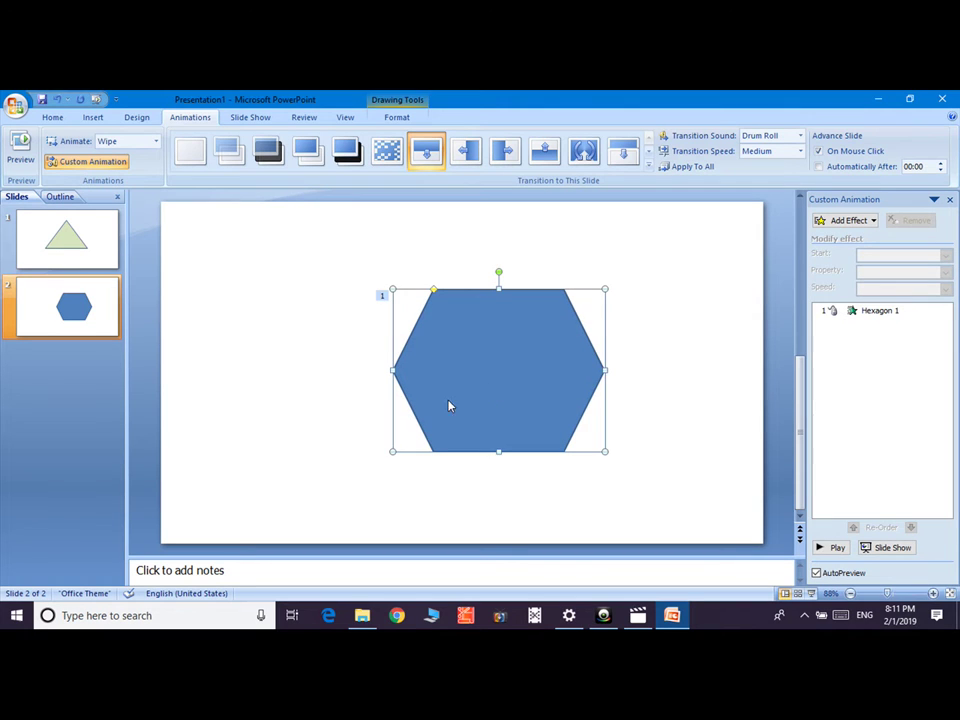
left_click(800, 151)
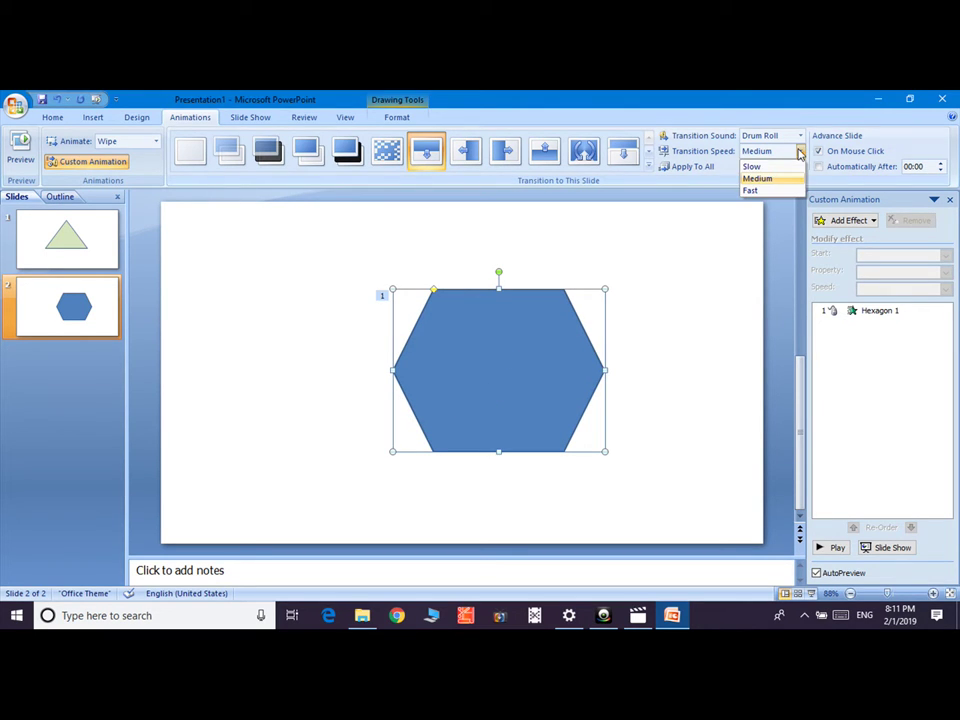
left_click(752, 166)
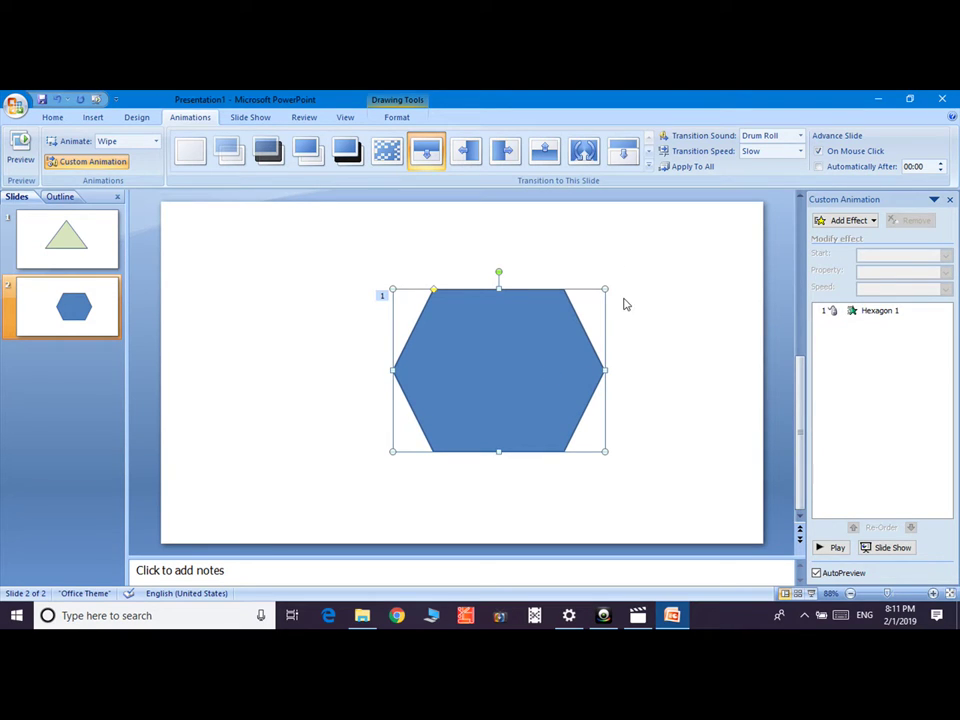
left_click(800, 135)
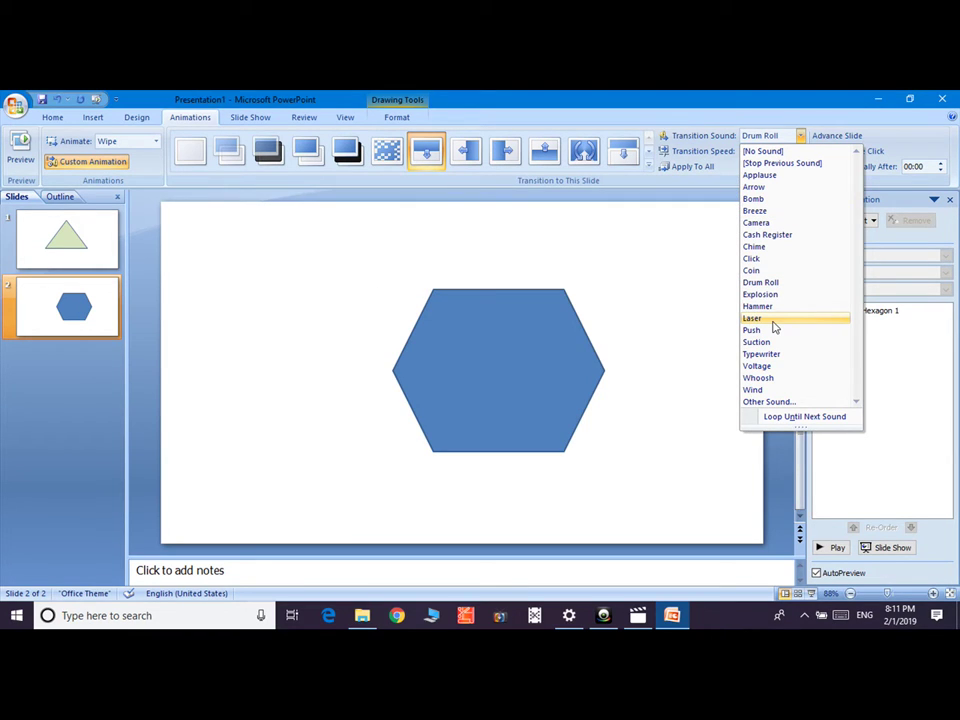
left_click(760, 318)
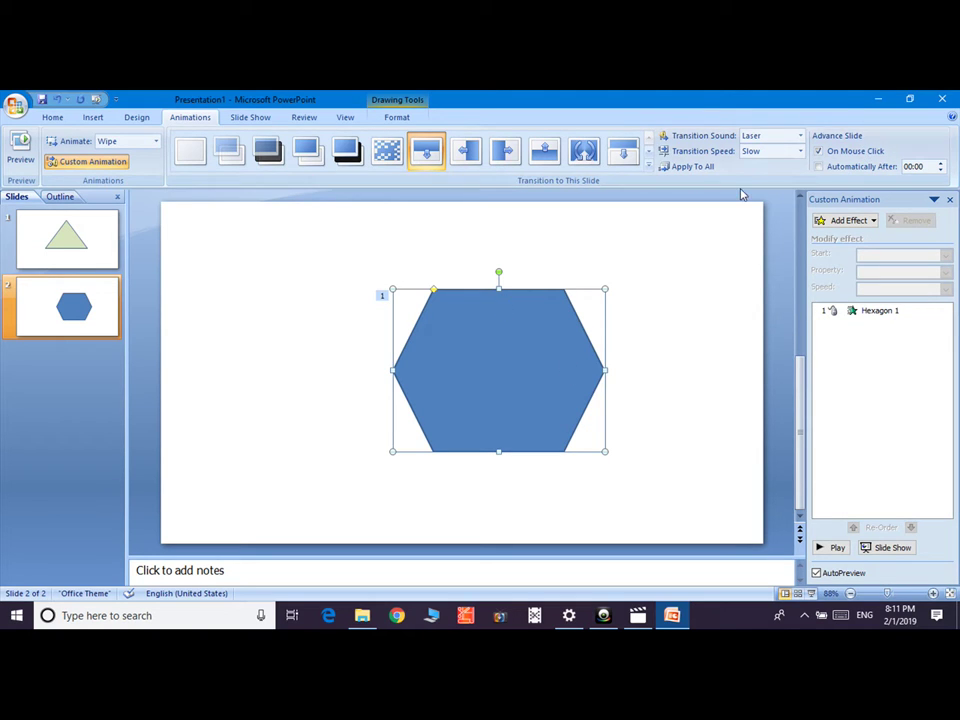
Turn off On Mouse Click and set slide 2 to advance automatically after 00:02
left_click(820, 151)
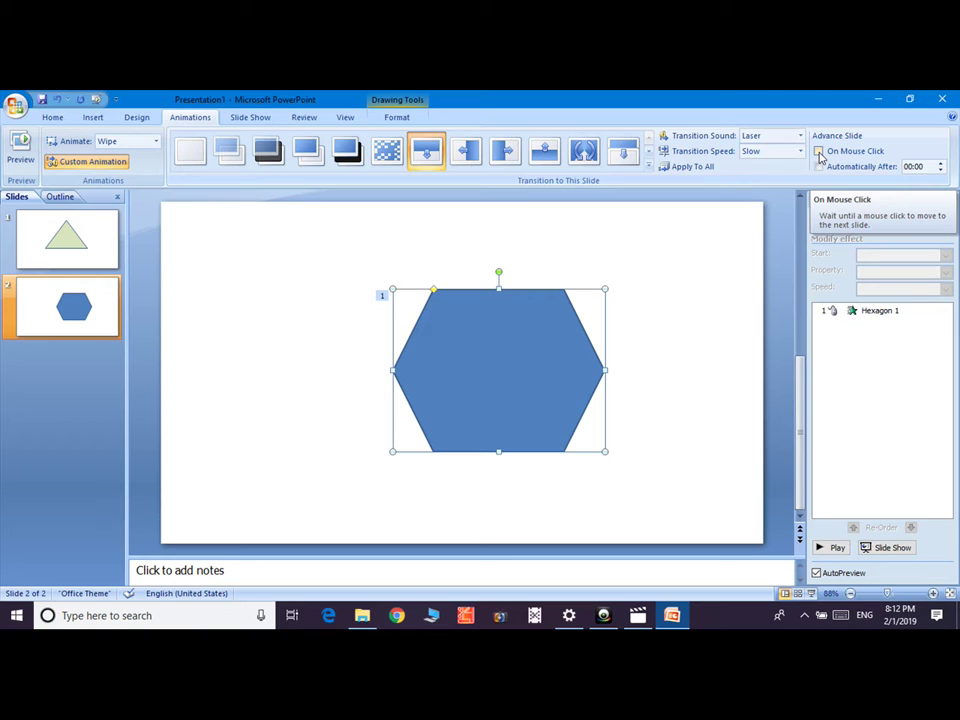
left_click(820, 151)
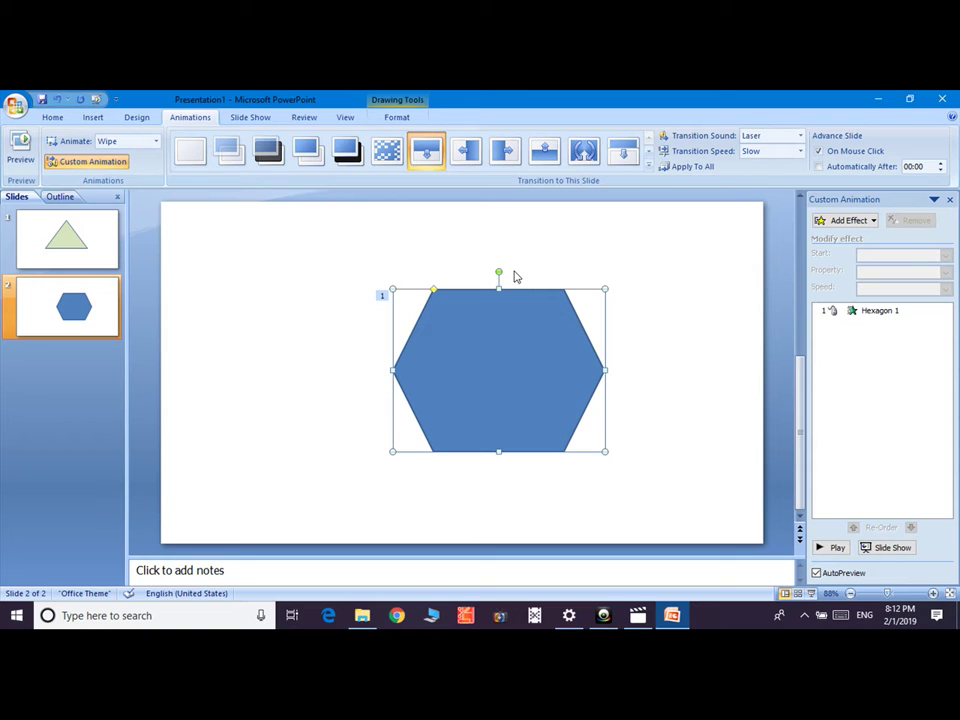
left_click(819, 151)
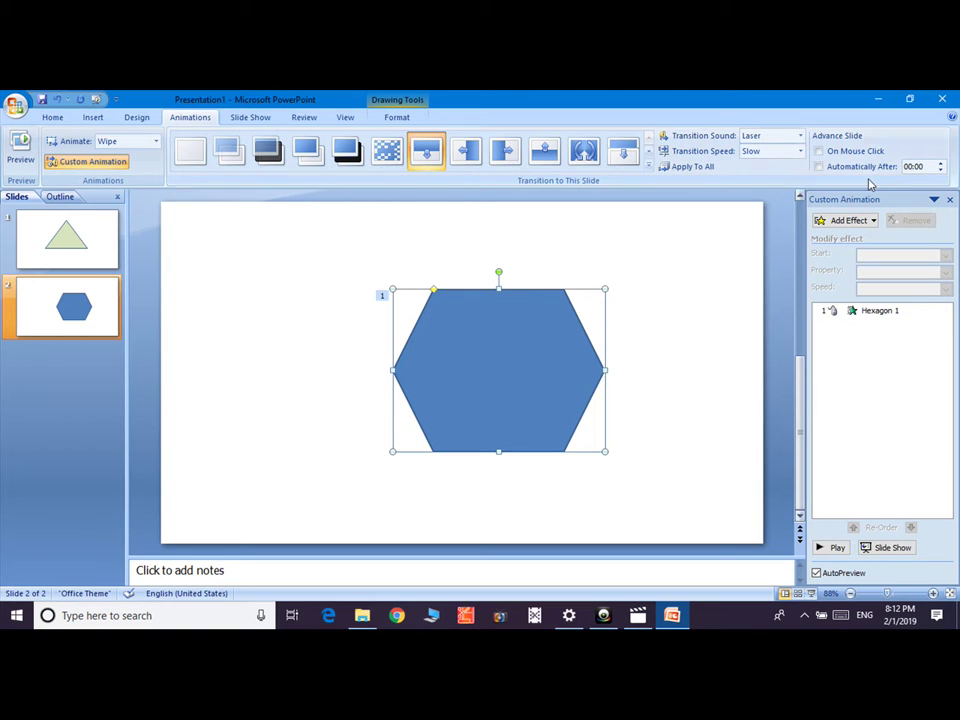
left_click(818, 166)
left_click(941, 164)
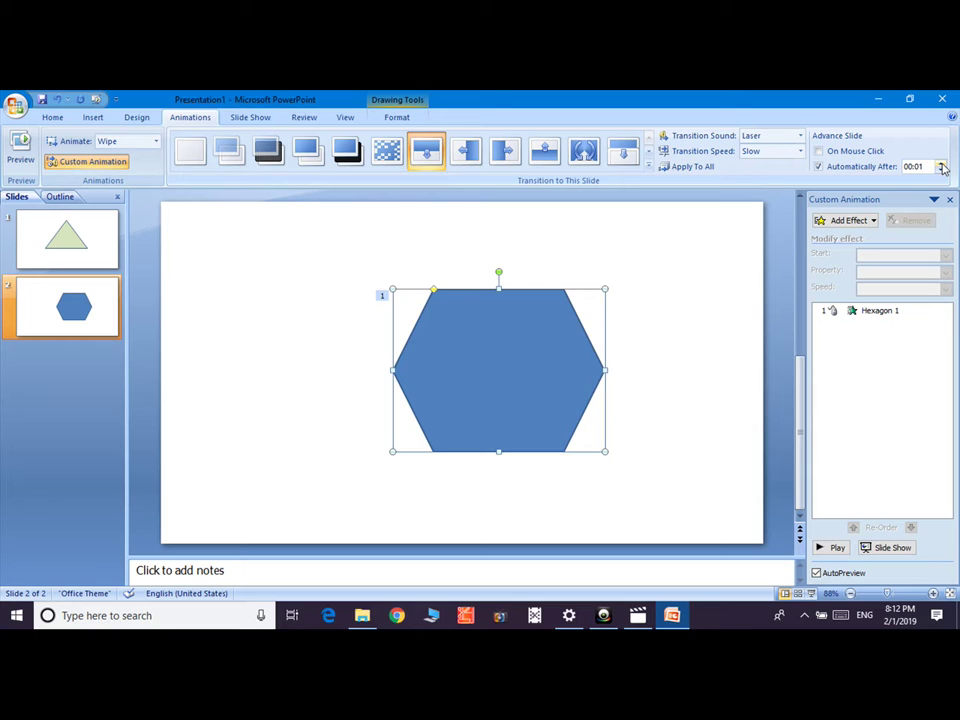
left_click(941, 164)
left_click(881, 549)
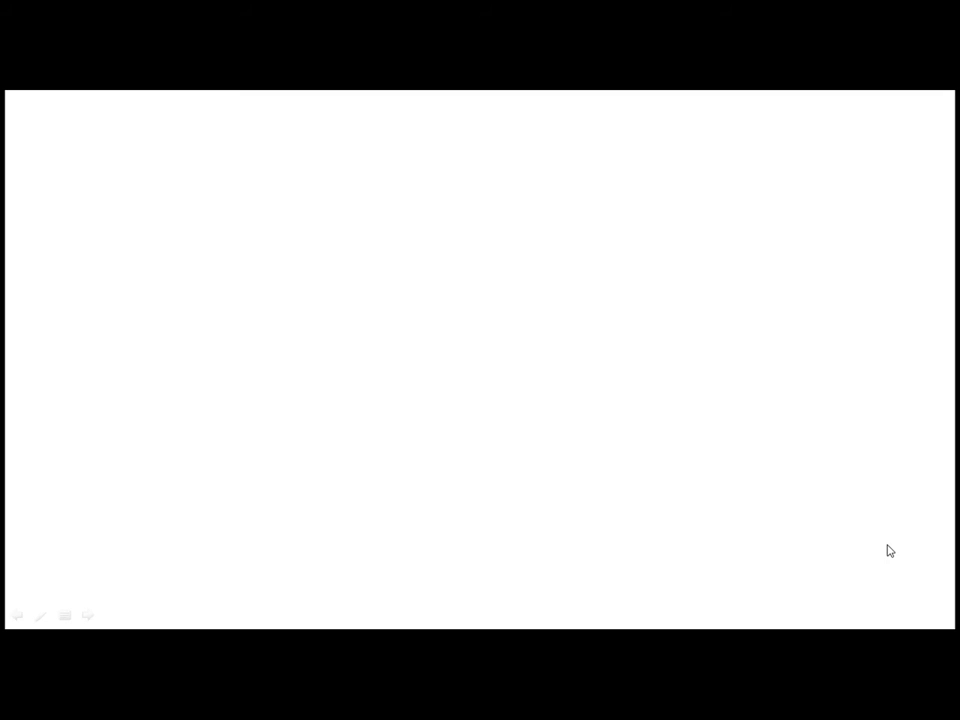
left_click(890, 551)
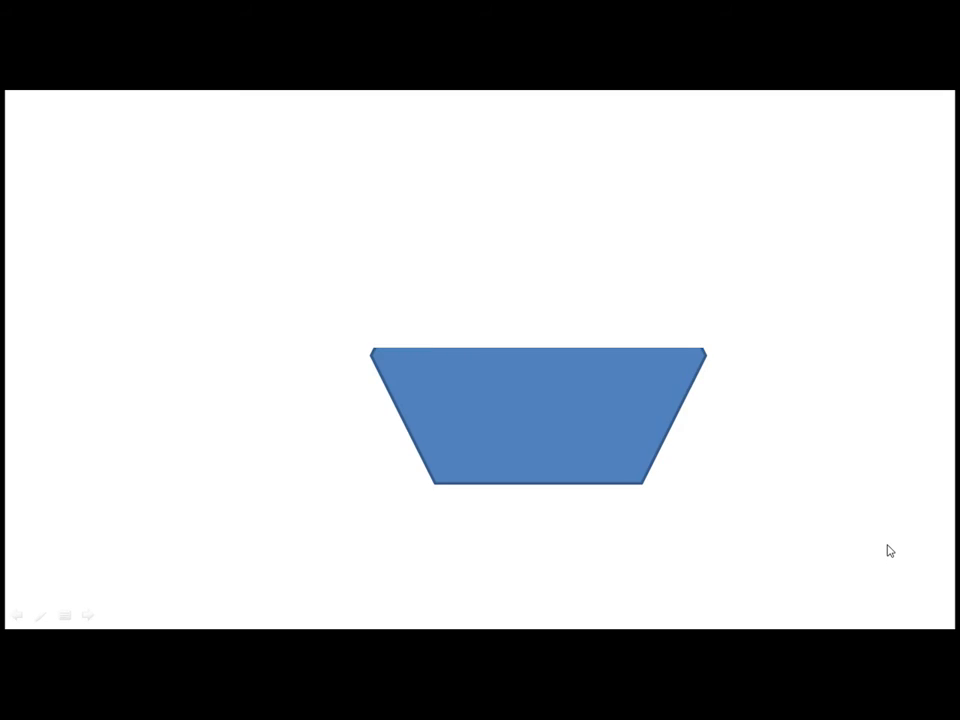
left_click(887, 551)
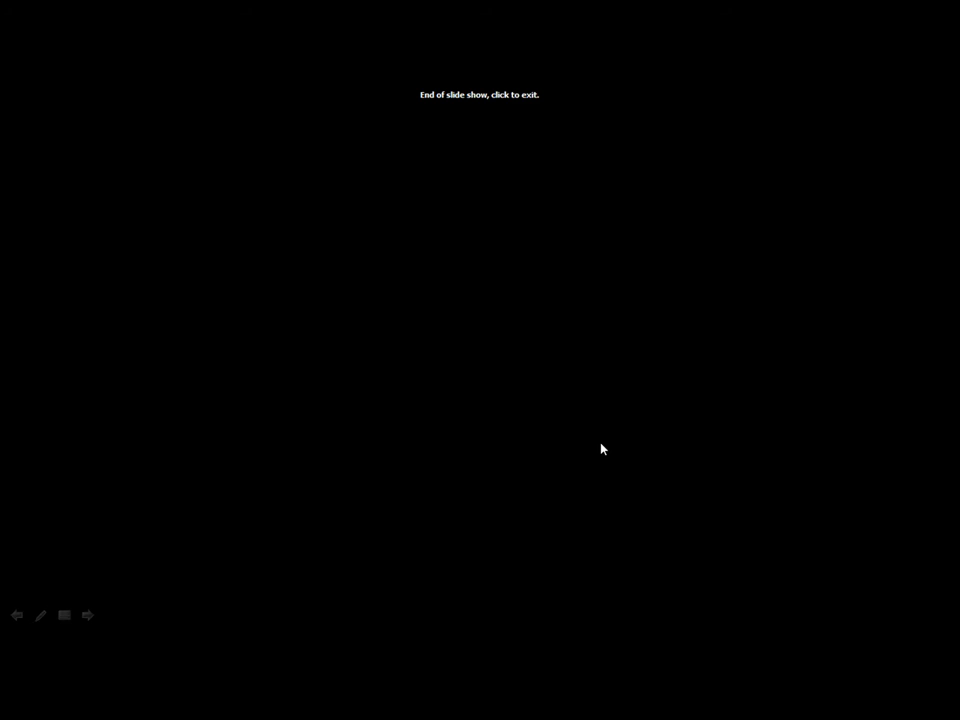
left_click(558, 431)
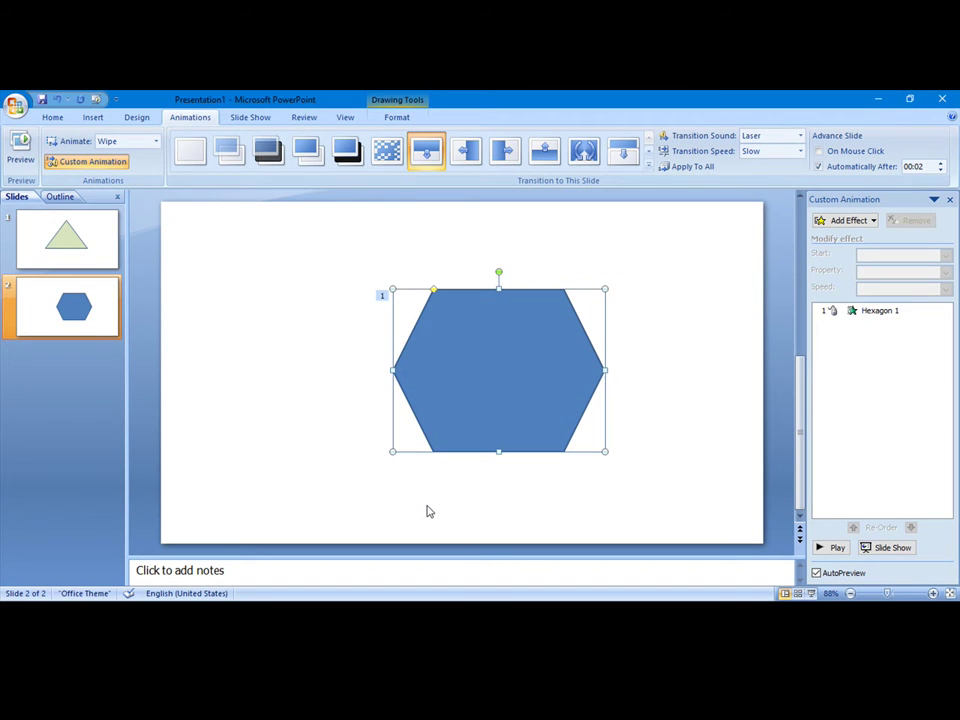
Open slide 1 and run the slide show from it twice, watching the Diamond entrance
left_click(81, 236)
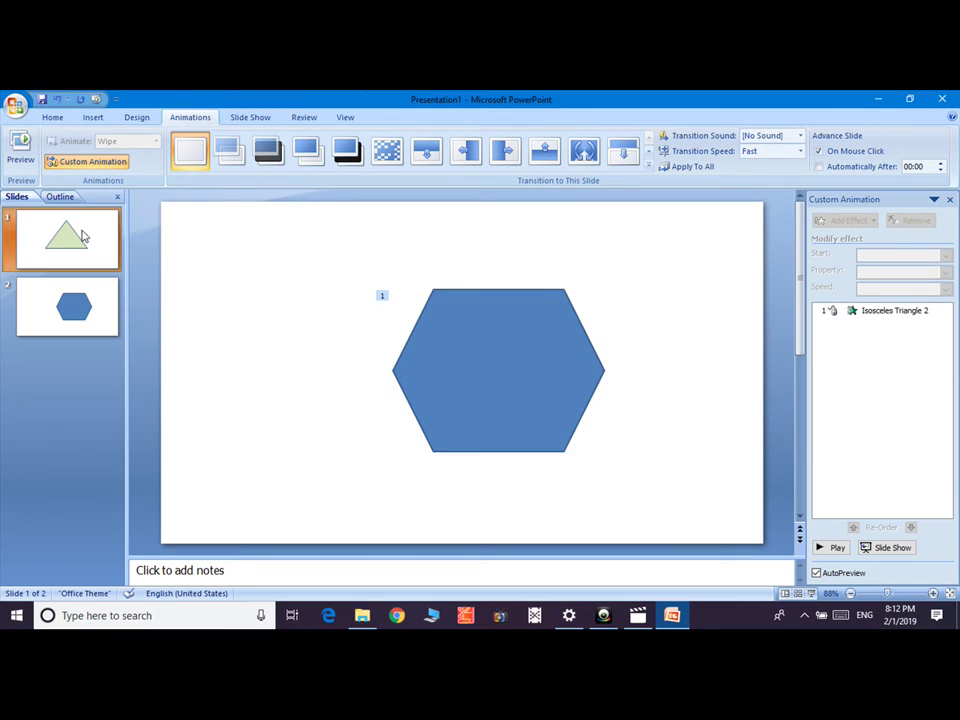
left_click(895, 546)
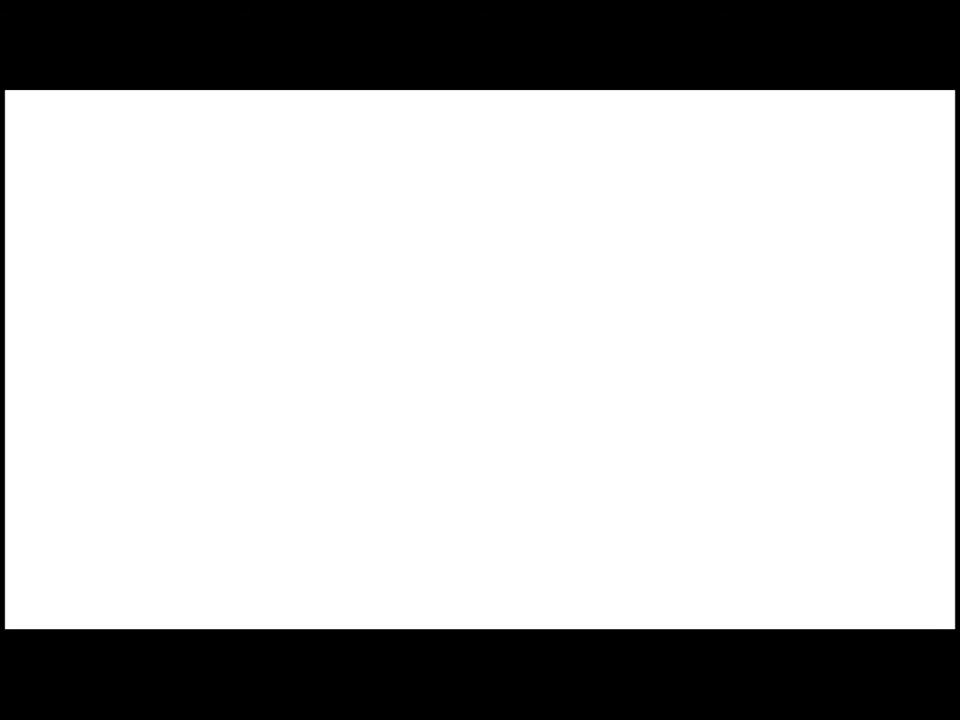
left_click(528, 336)
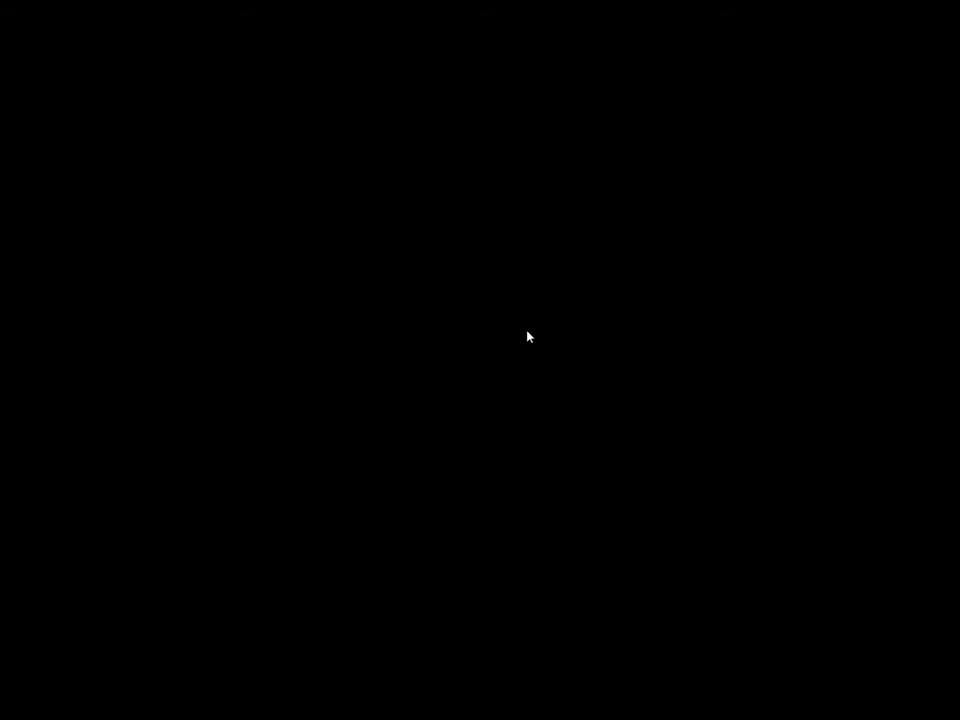
left_click(528, 336)
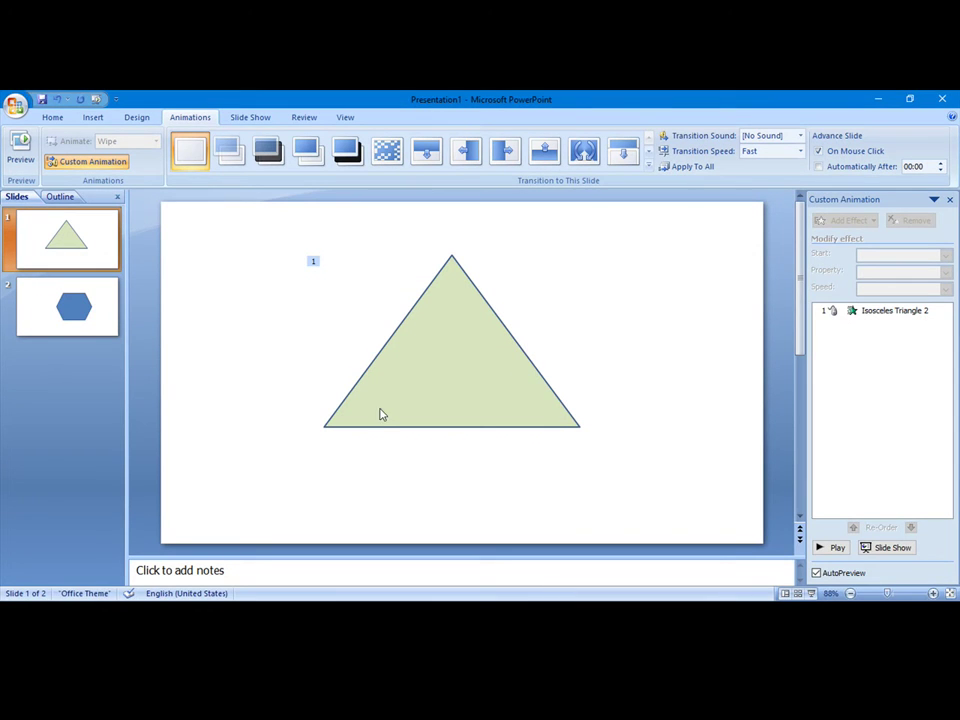
left_click(881, 547)
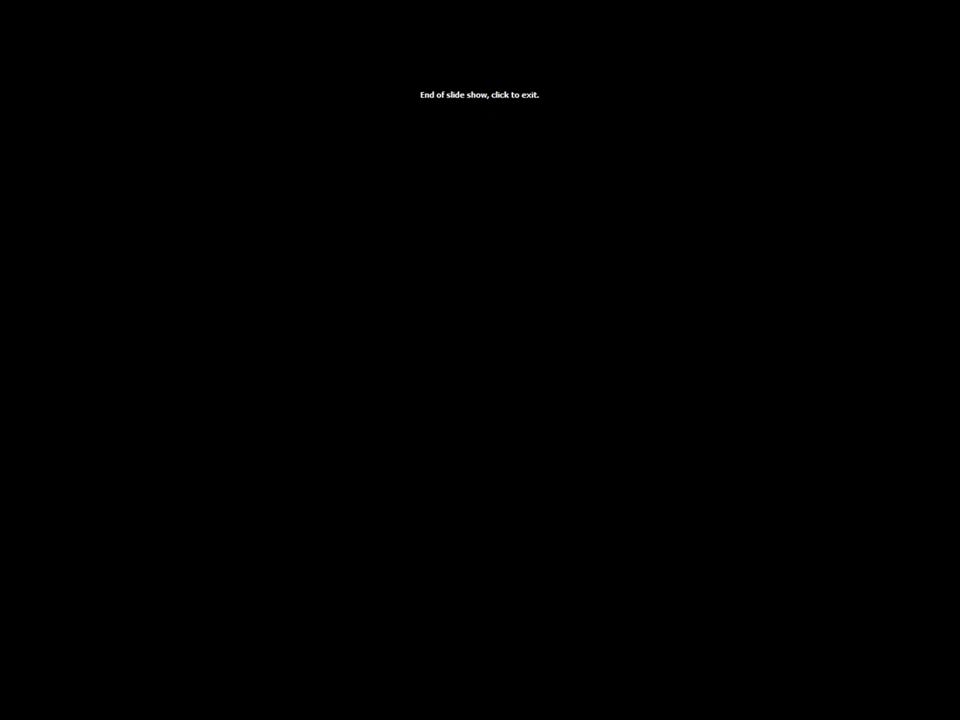
left_click(533, 372)
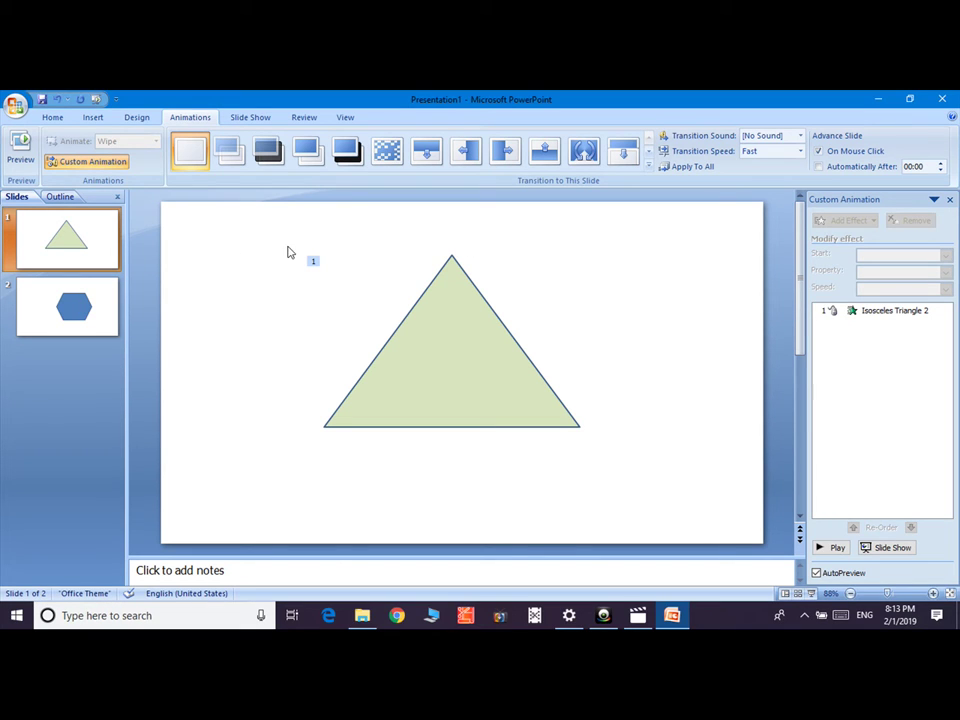
Set slide 1 to auto-advance after 00:02 and play the slide show to the end
left_click(819, 151)
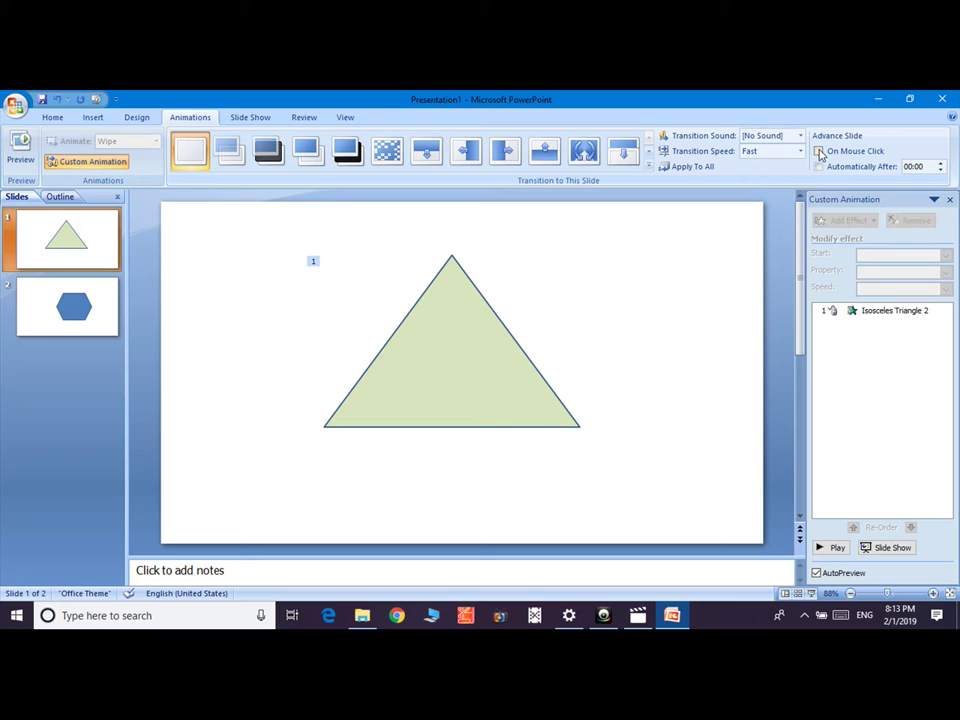
left_click(940, 162)
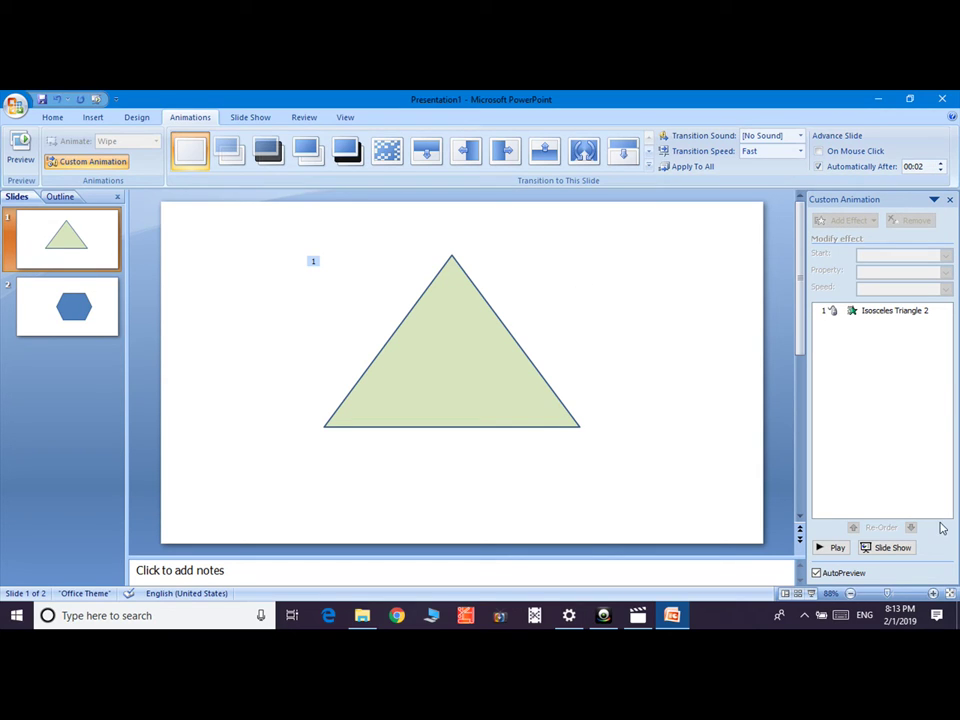
left_click(888, 547)
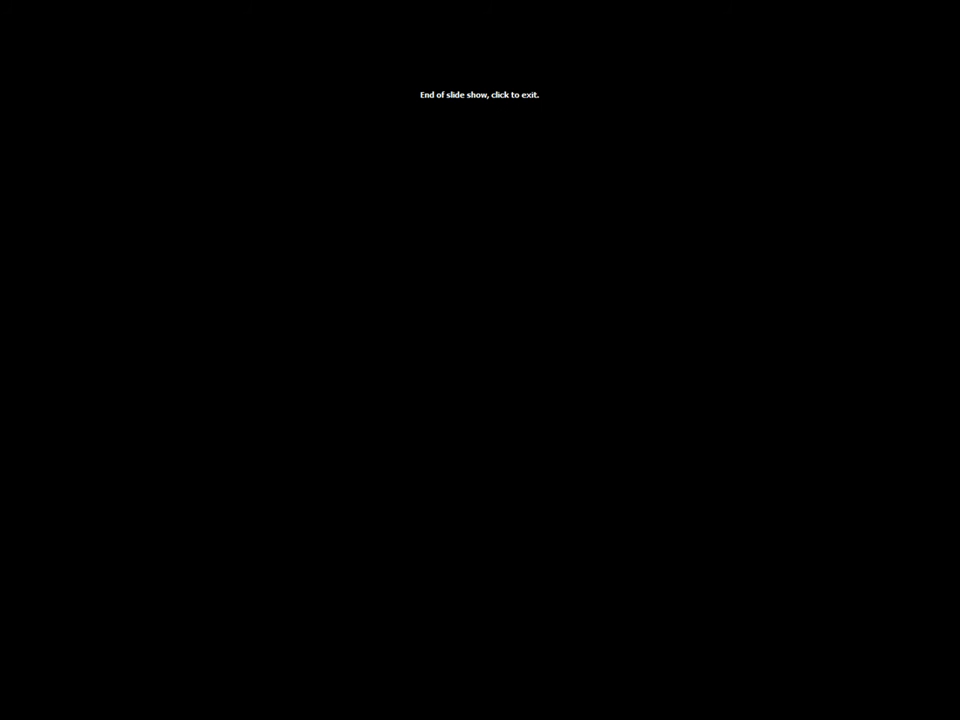
left_click(884, 552)
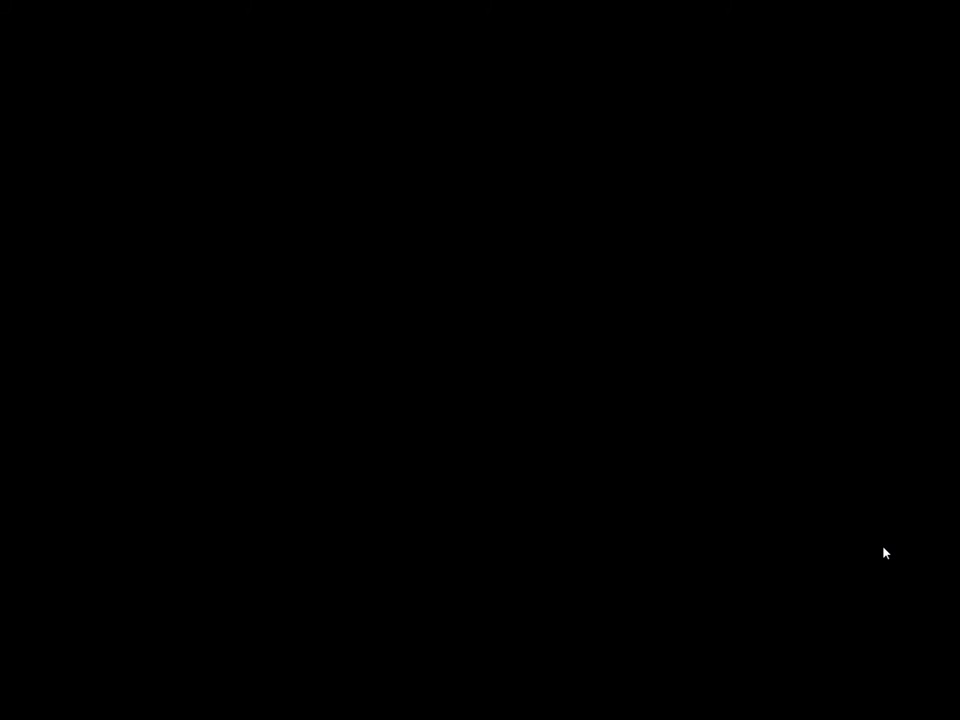